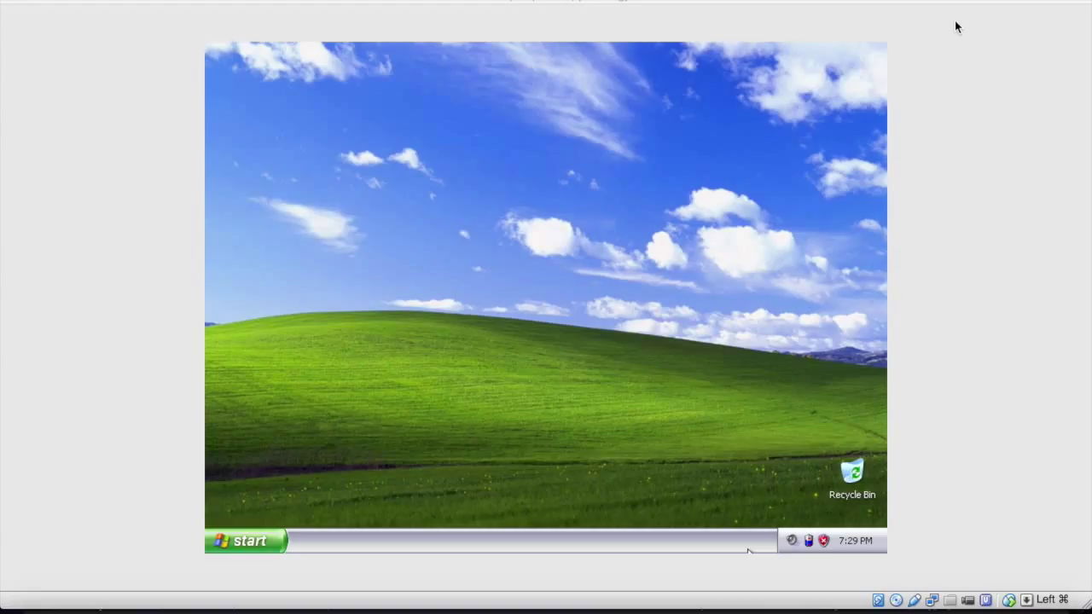
- Open My Computer to view its drives and folders, and close the window
click(249, 540)
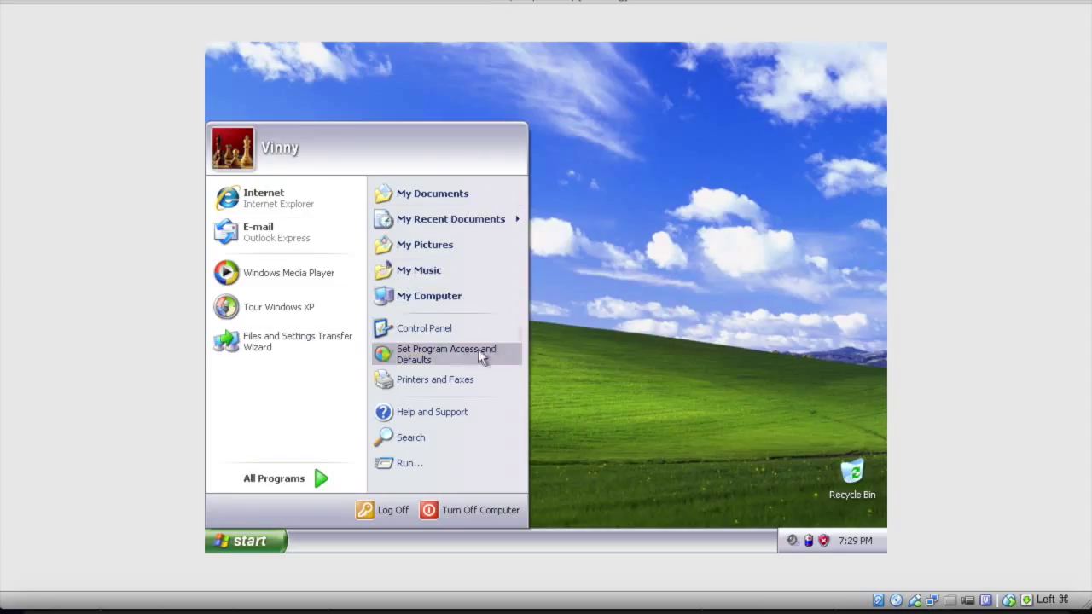
click(437, 294)
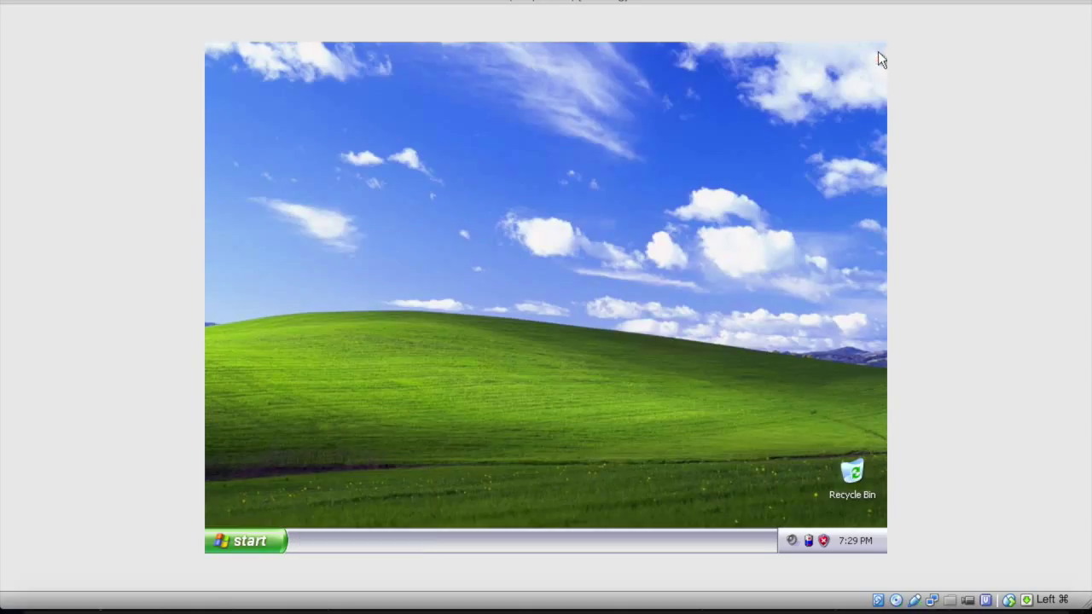
click(876, 53)
- View the general system properties of My Computer, and close the properties dialog
click(252, 541)
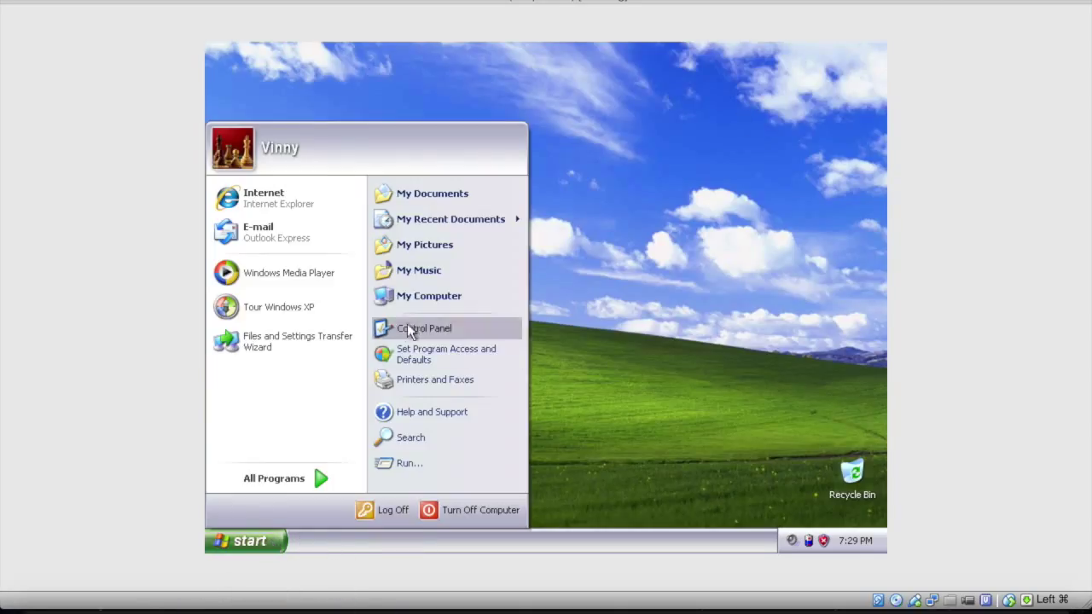
right_click(429, 294)
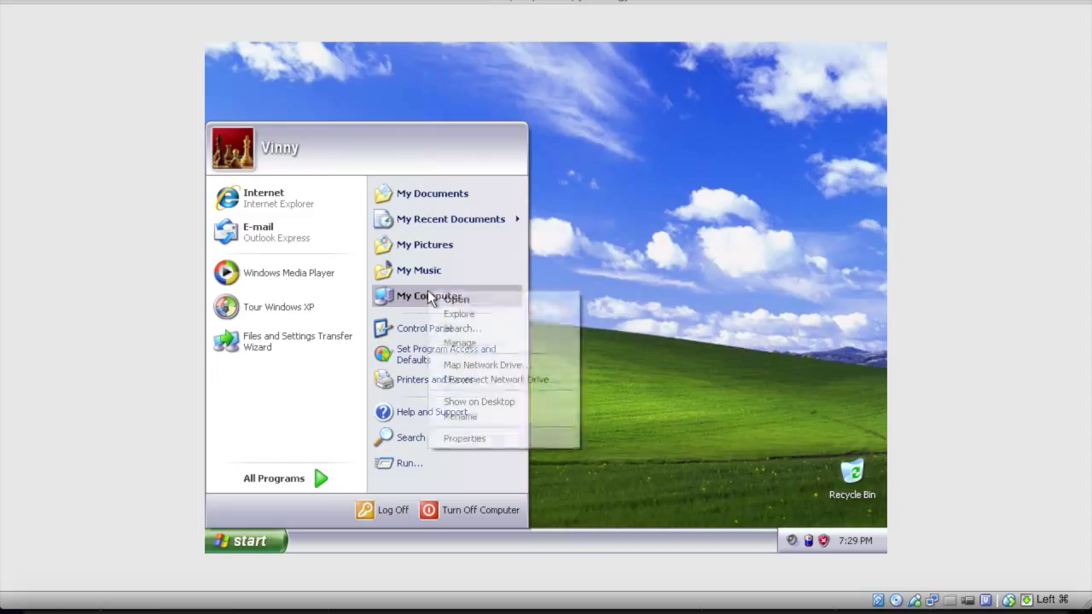
click(499, 438)
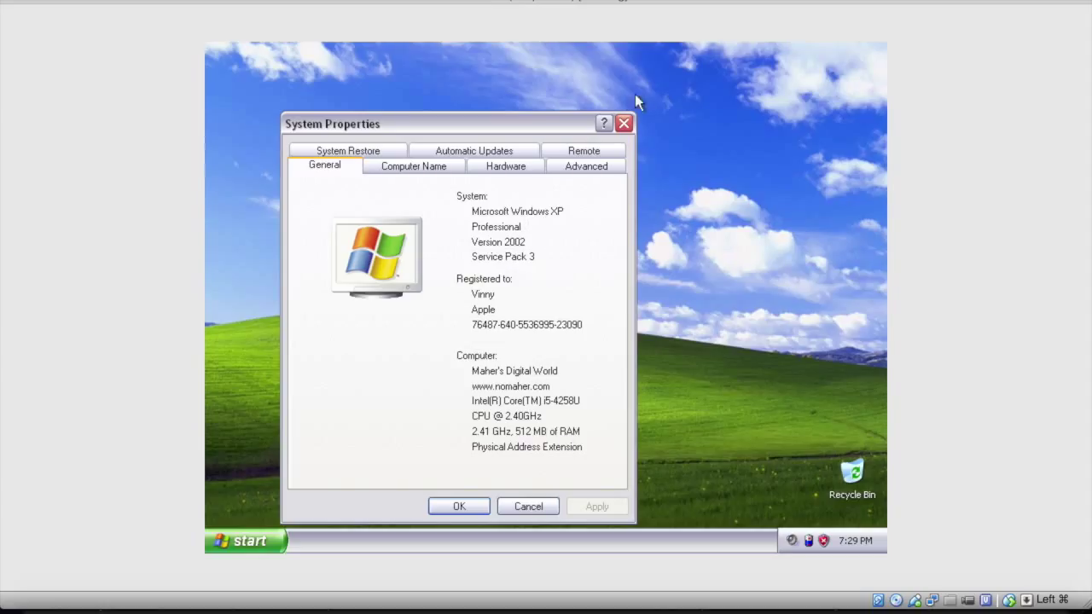
click(624, 124)
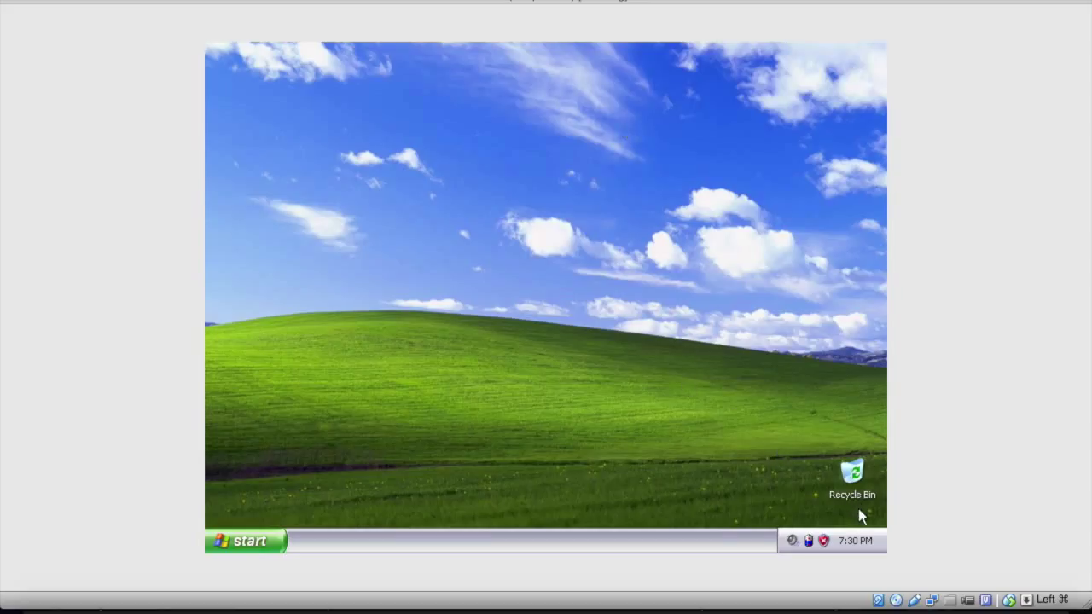
- Open the Control Panel to view its categories, and close it
click(261, 546)
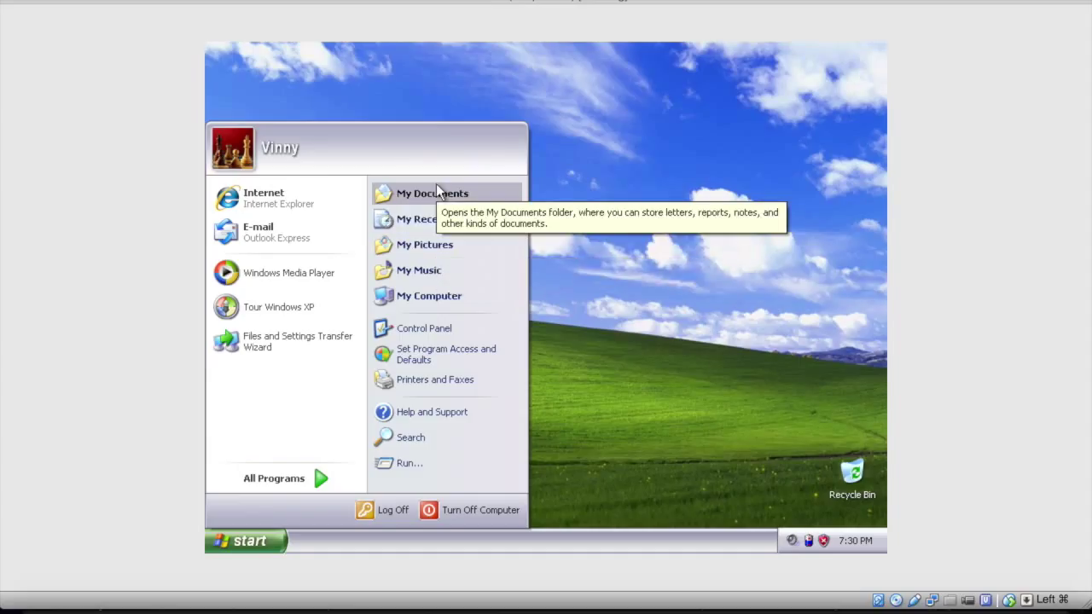
click(700, 177)
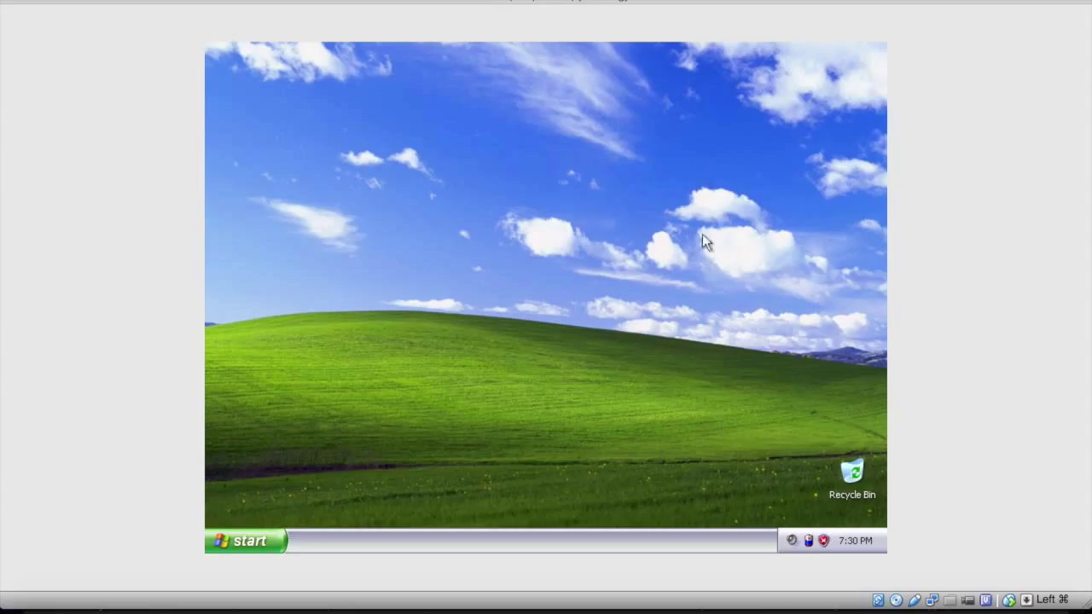
click(255, 536)
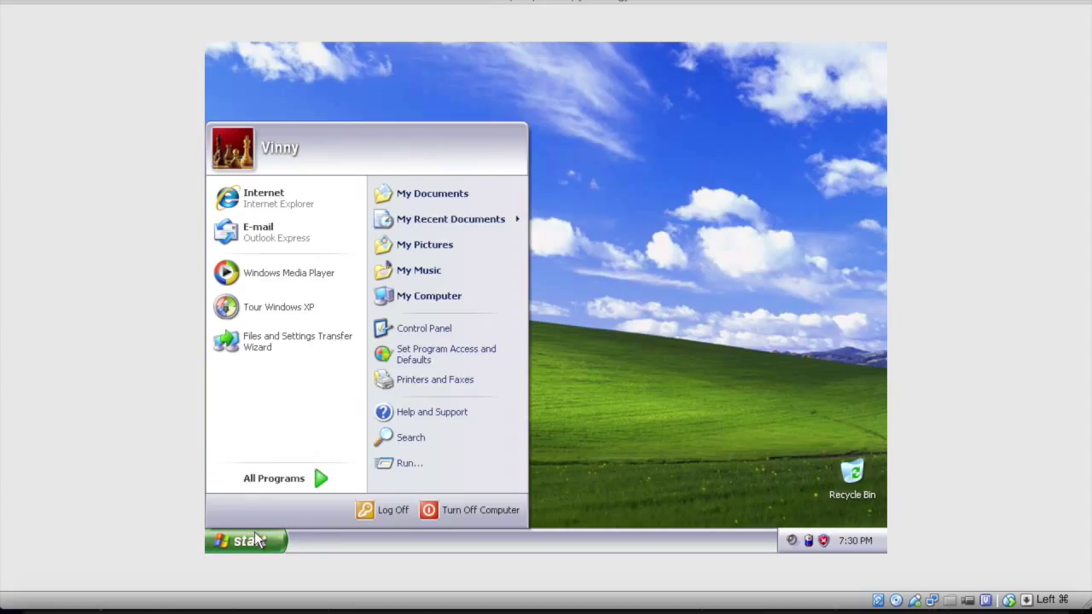
click(453, 328)
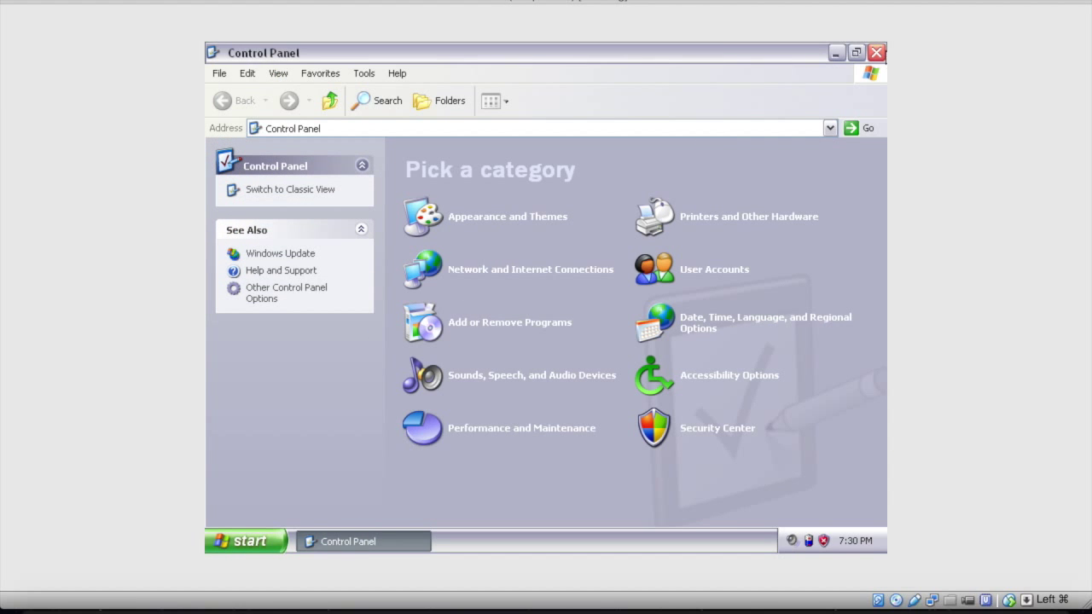
click(876, 52)
- Browse from My Computer to C:\WINDOWS, revealing the hidden contents of the C: drive and the WINDOWS folder
click(248, 541)
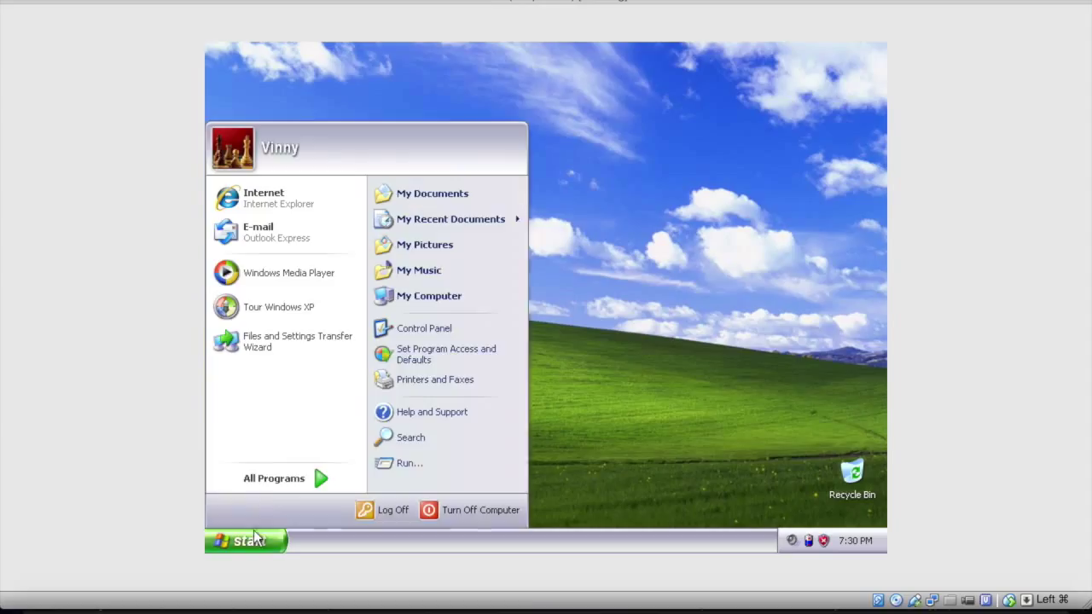
click(438, 296)
click(472, 275)
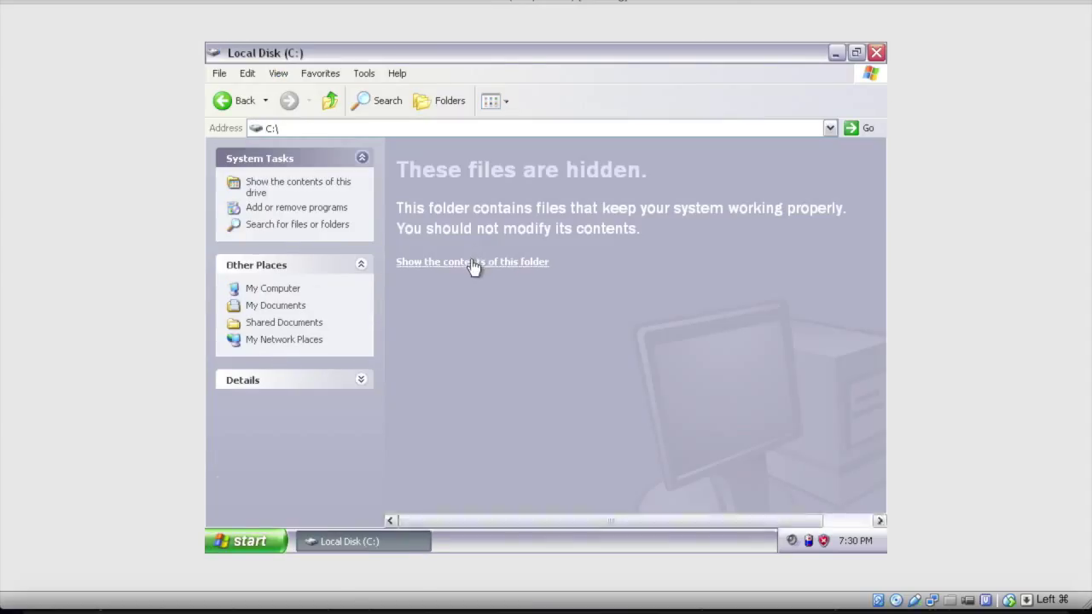
click(471, 267)
double_click(405, 217)
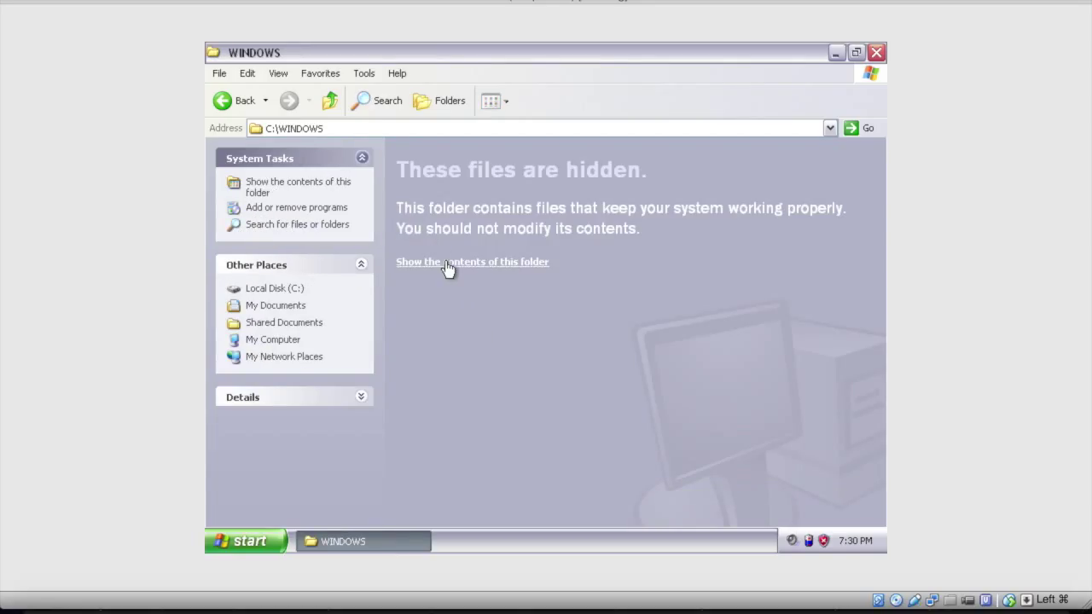
click(448, 267)
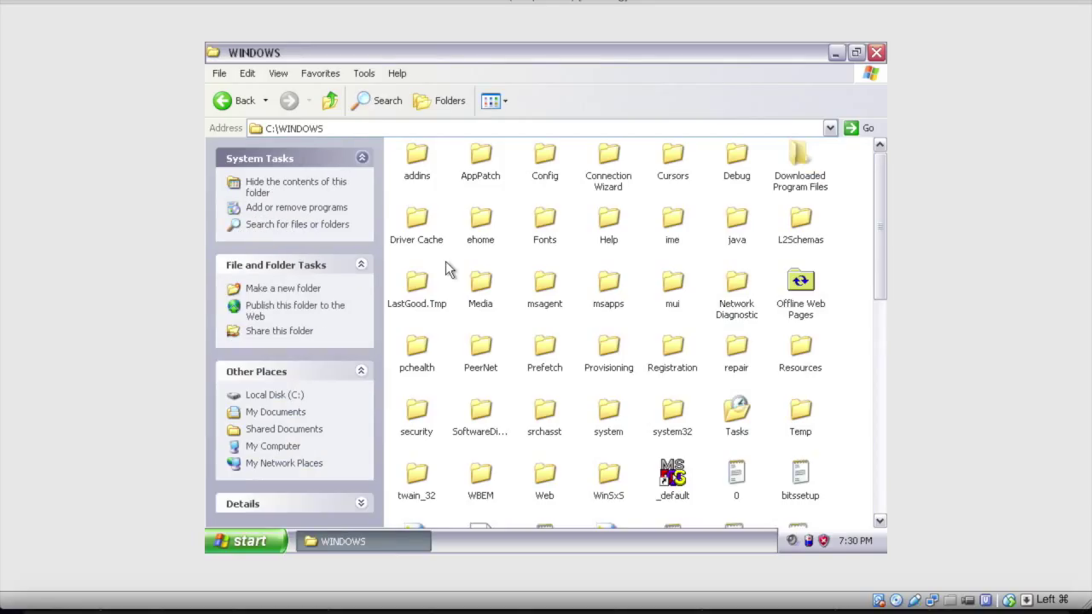
- Try to delete all fonts in the C:\WINDOWS\Fonts folder, decline the confirmation, and close the folder
click(545, 224)
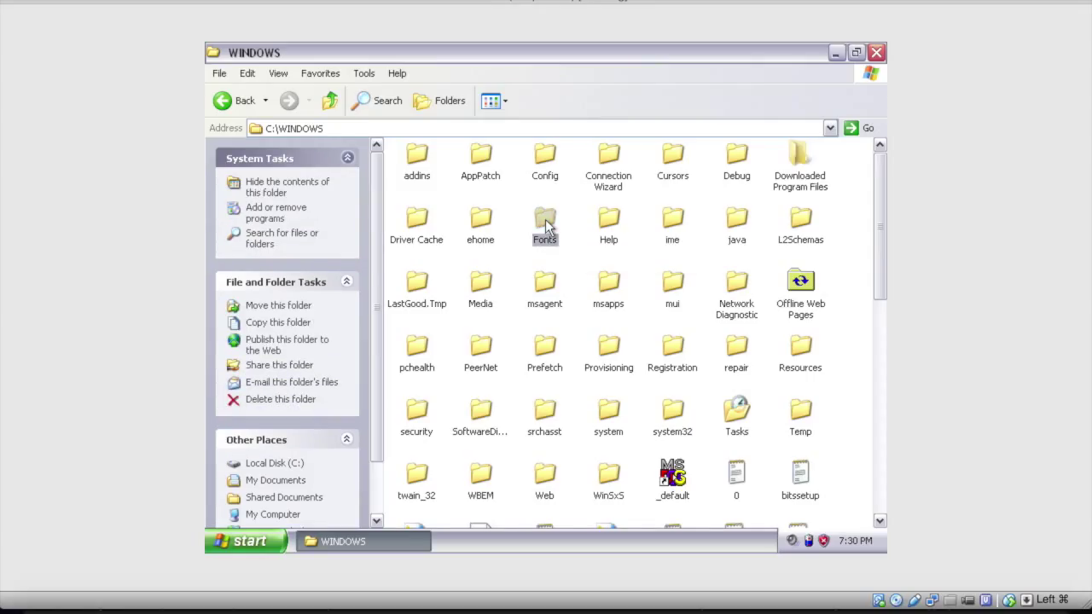
double_click(545, 223)
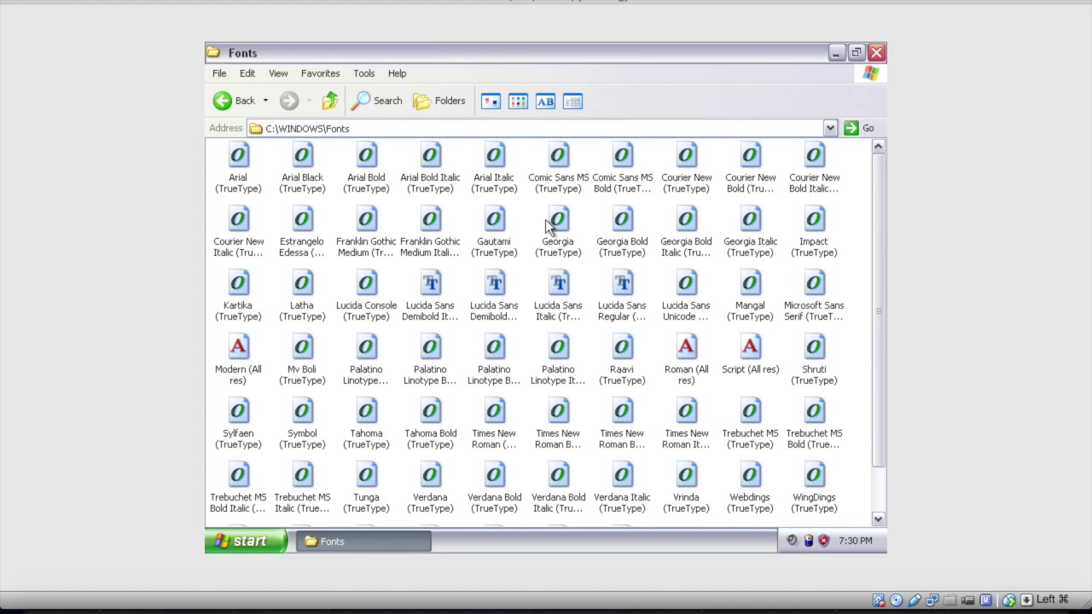
key(ctrl+a)
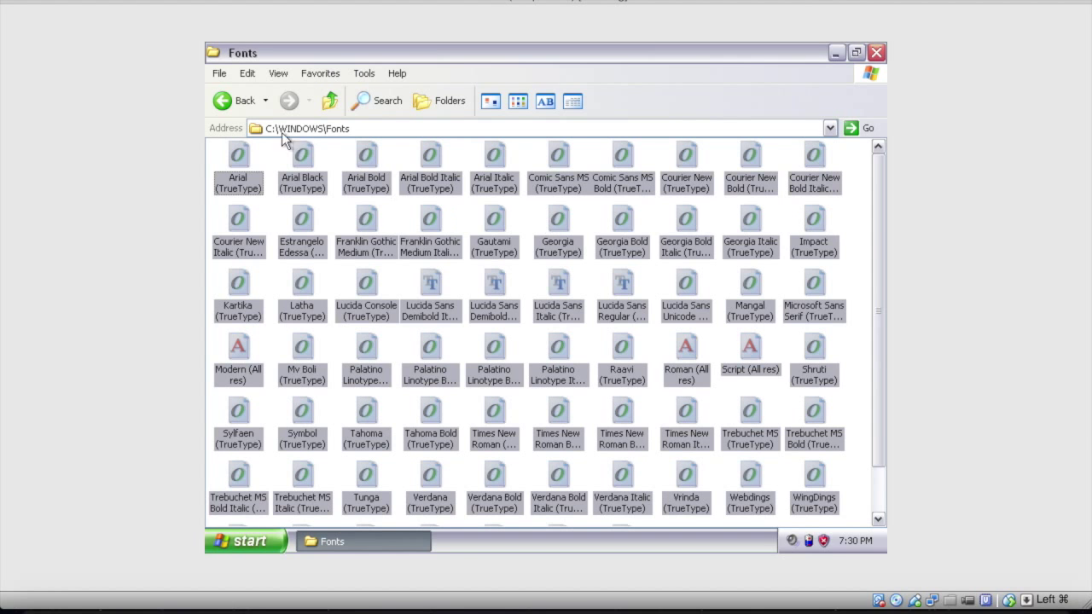
click(217, 74)
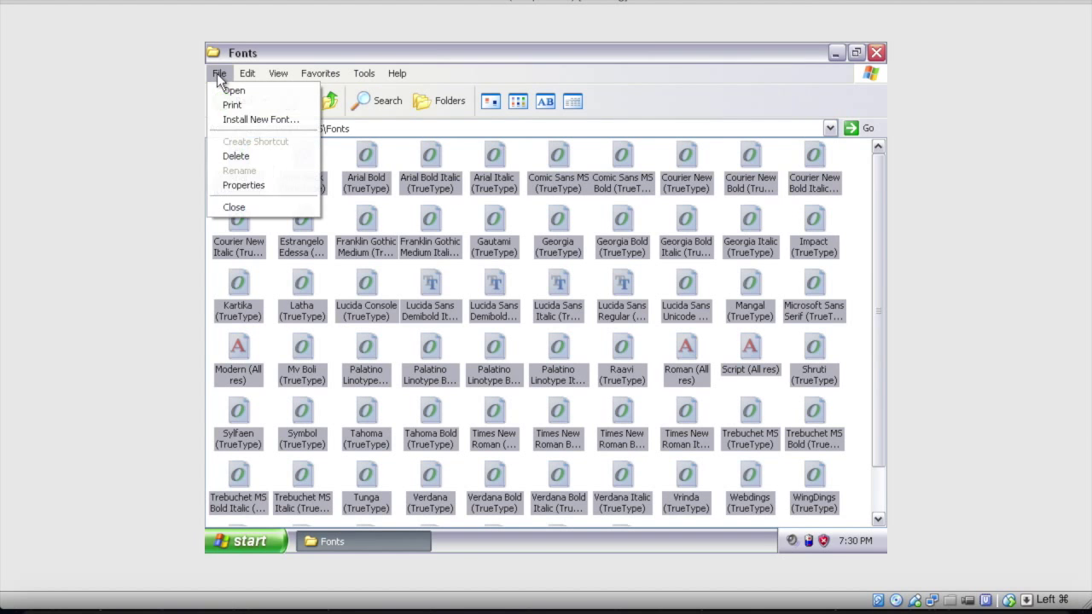
click(243, 157)
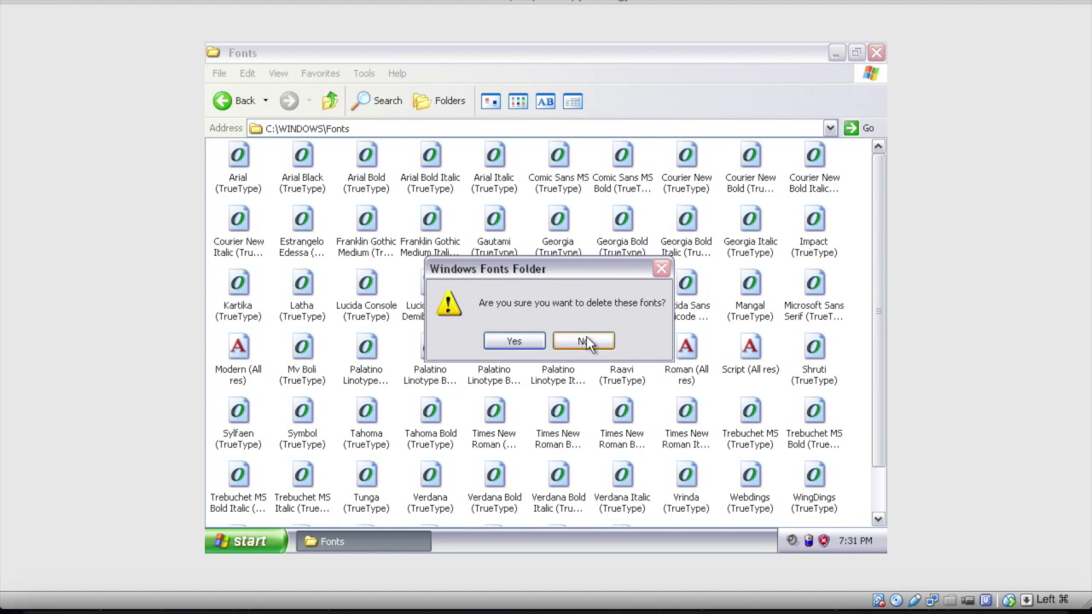
click(586, 340)
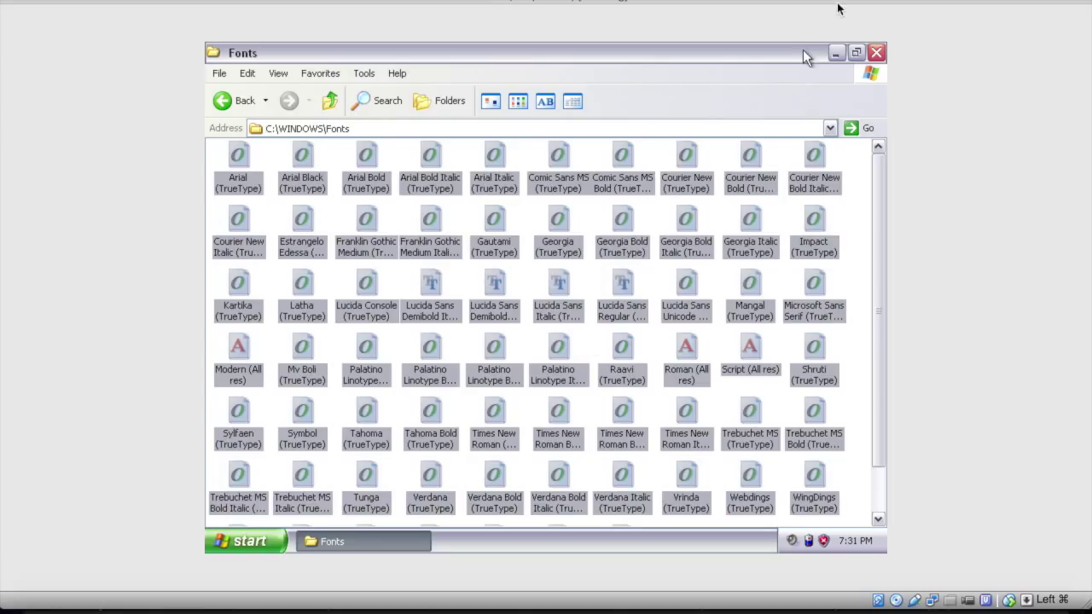
click(876, 53)
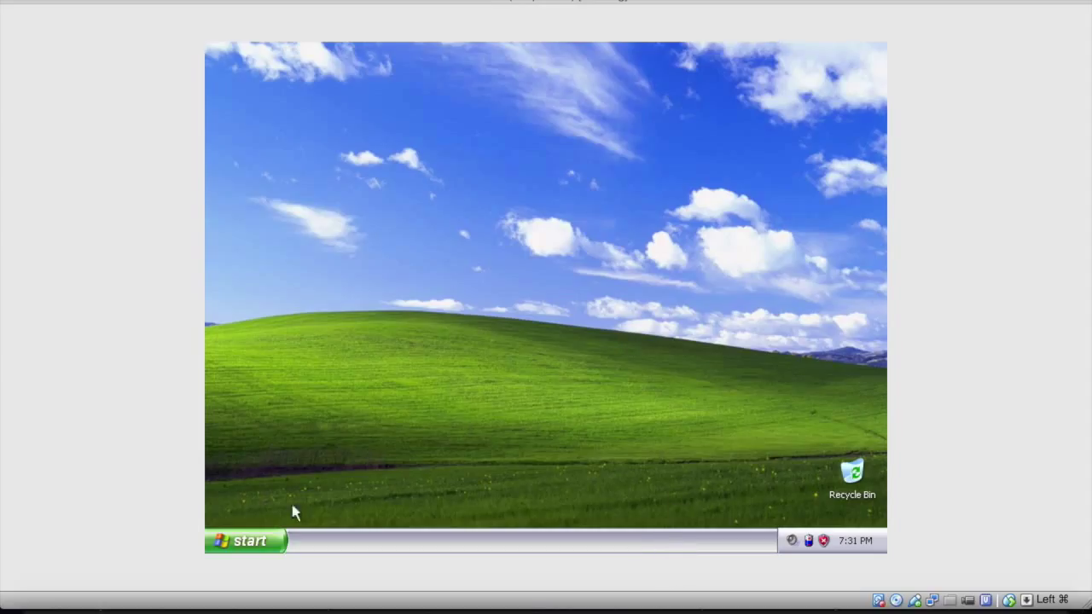
- Open a command prompt by running cmd, and enter an at command scheduled for 19:33
click(252, 541)
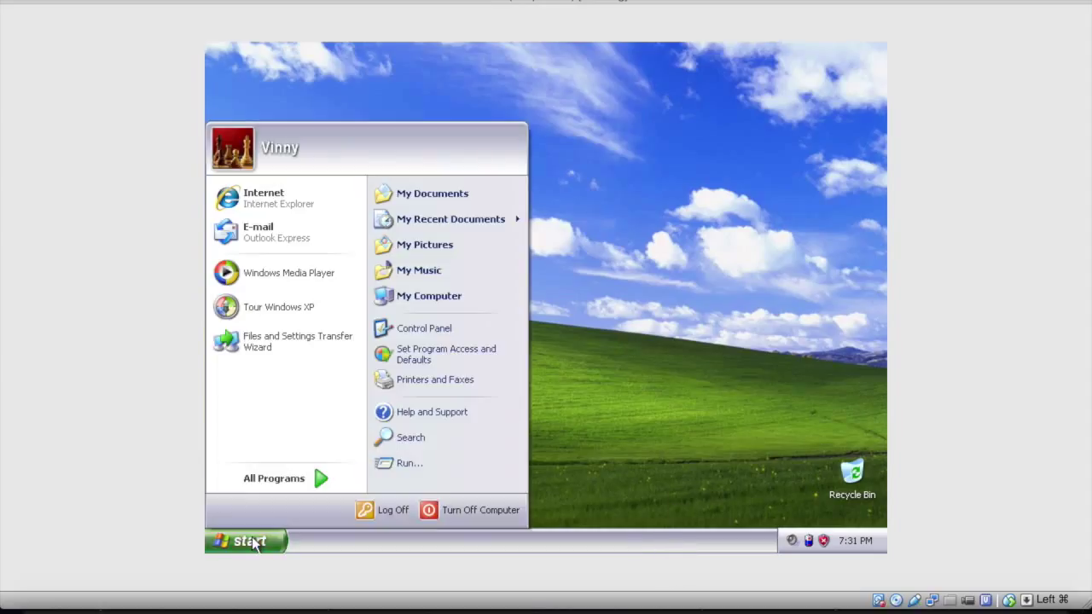
click(407, 463)
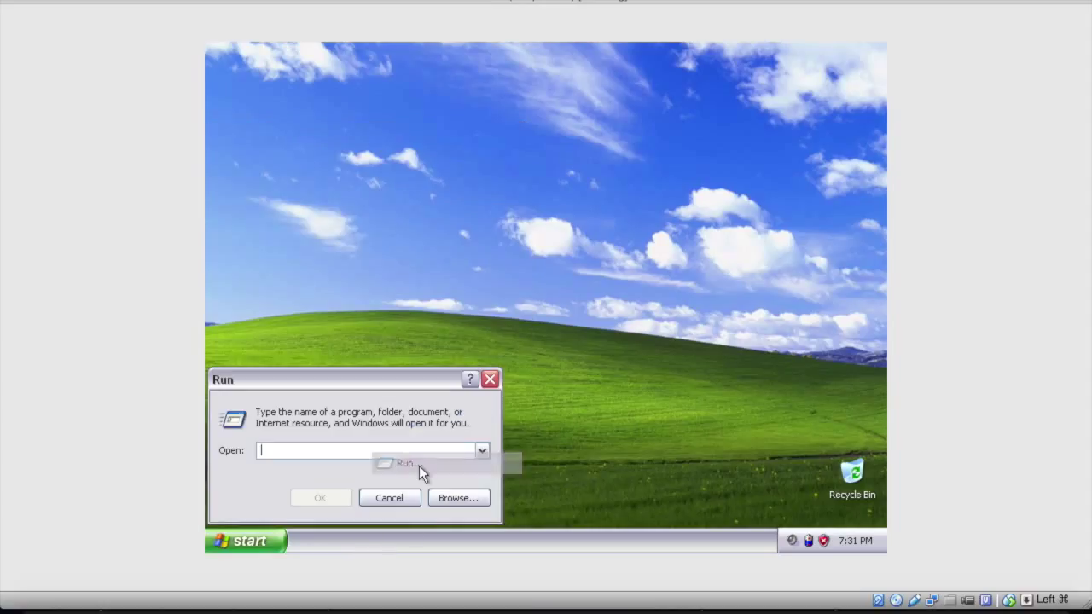
text(cmd)
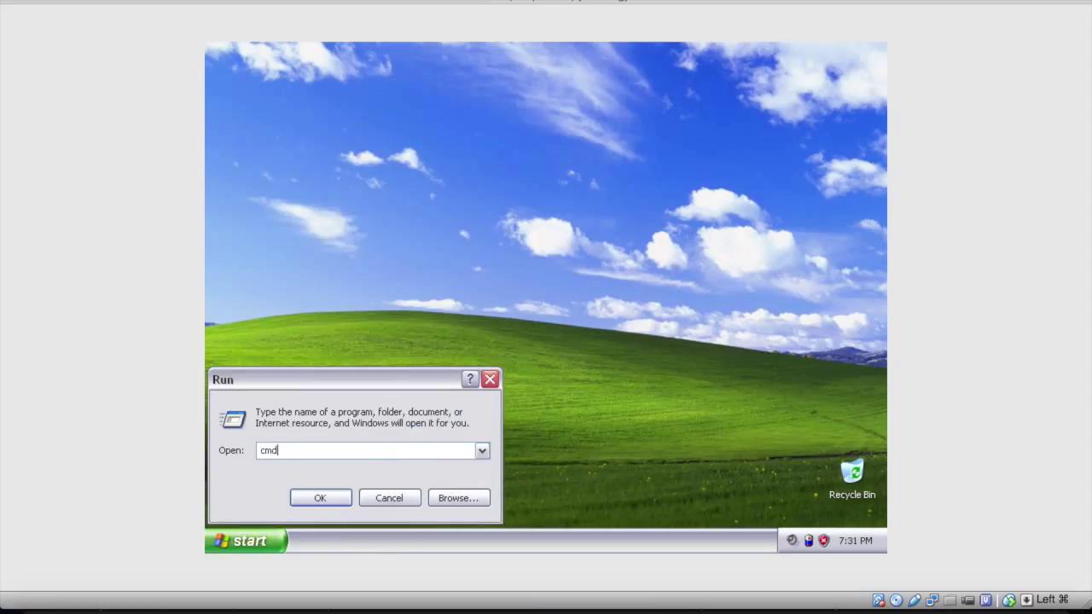
key(Return)
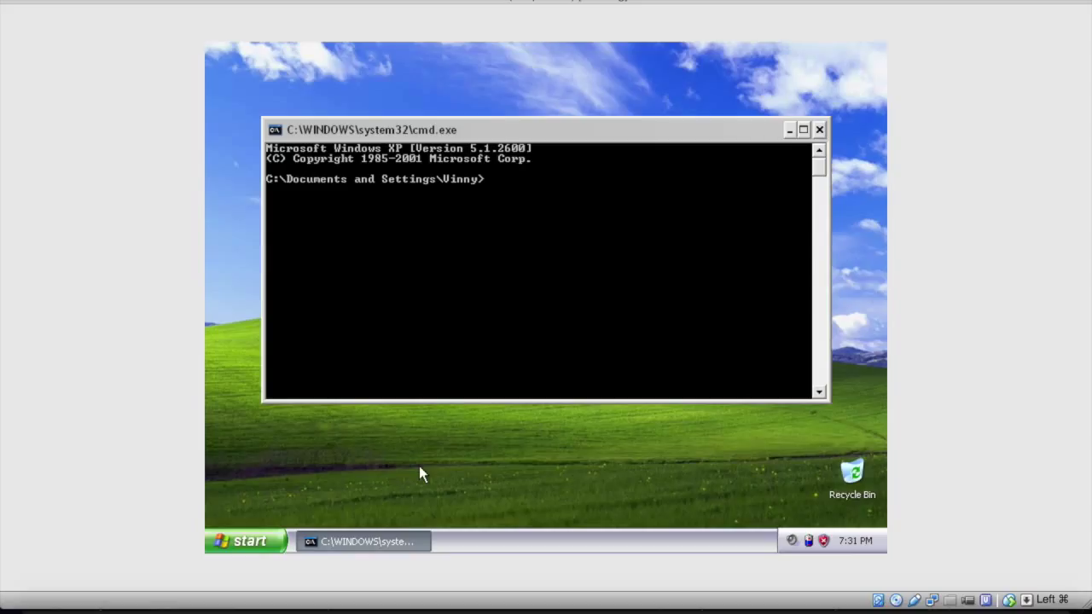
text(at)
text(19:33)
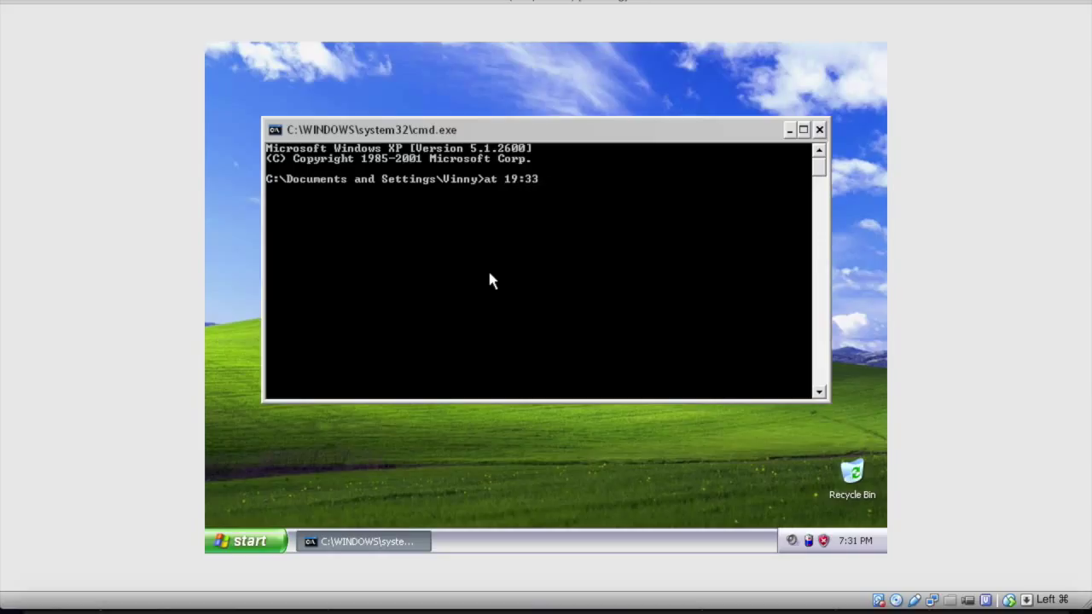
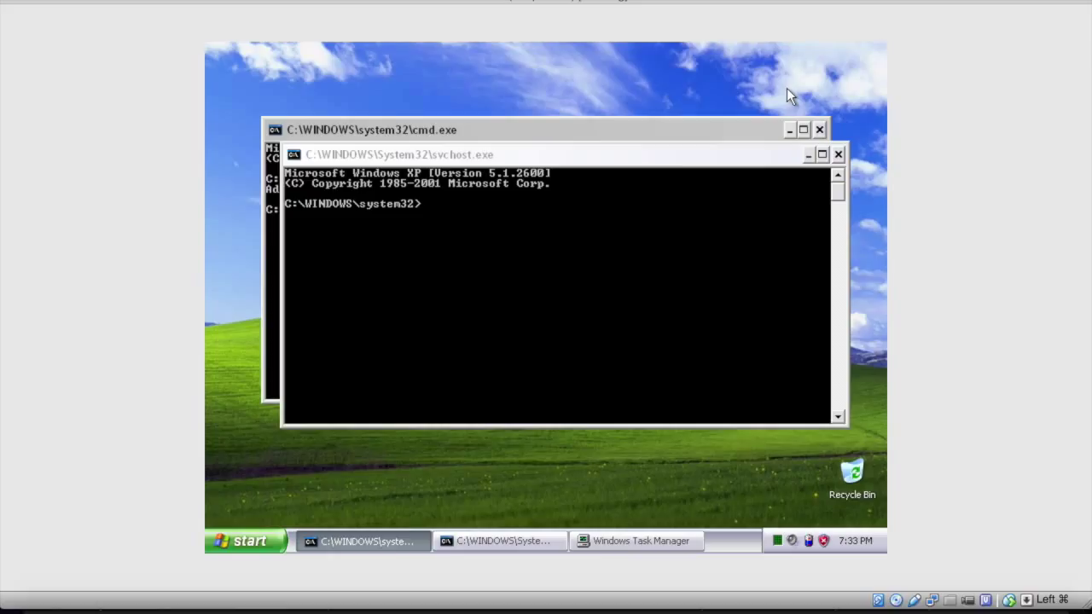
- End the selected explorer.exe process in Windows Task Manager, confirm the termination, and close Task Manager
click(606, 251)
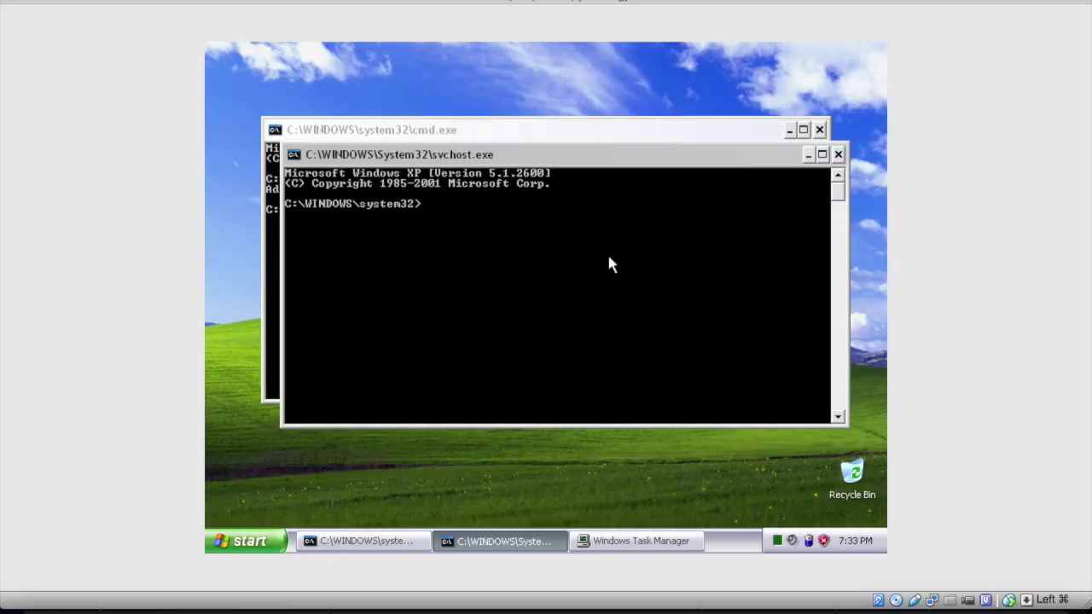
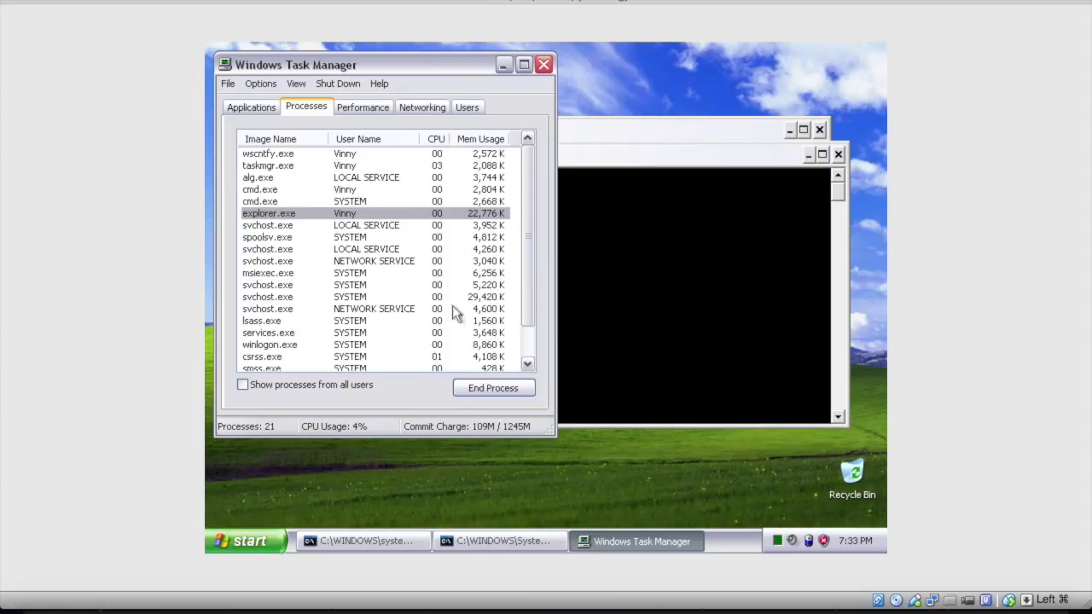
click(480, 391)
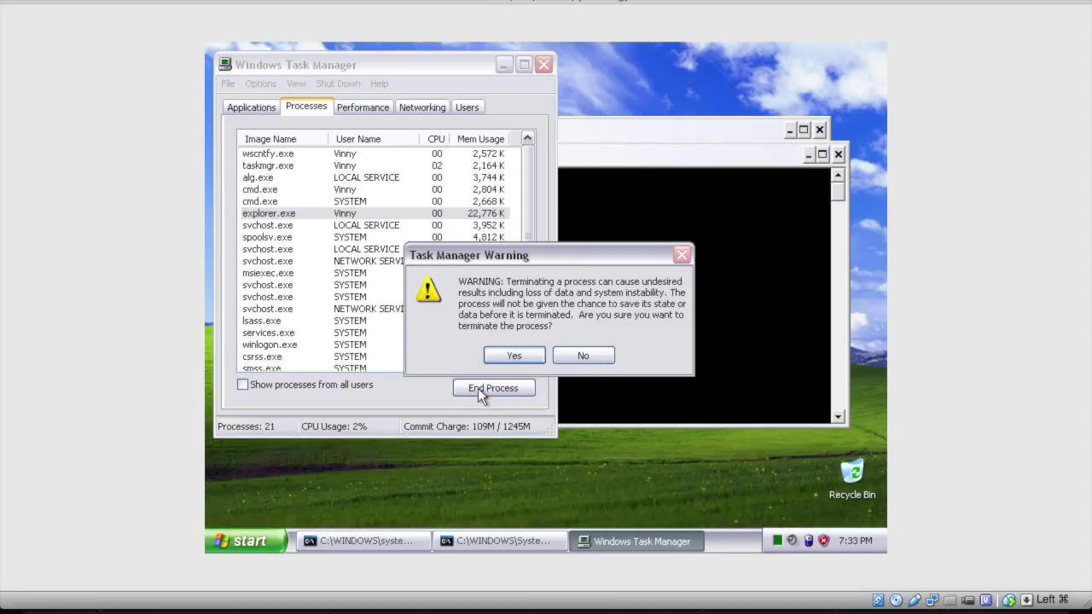
click(517, 357)
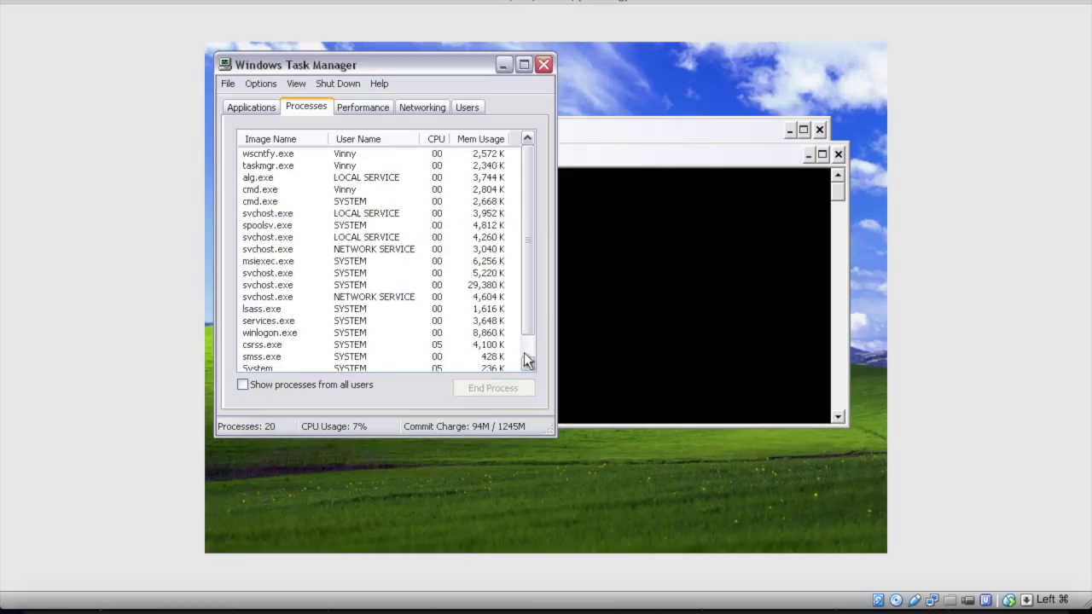
click(544, 65)
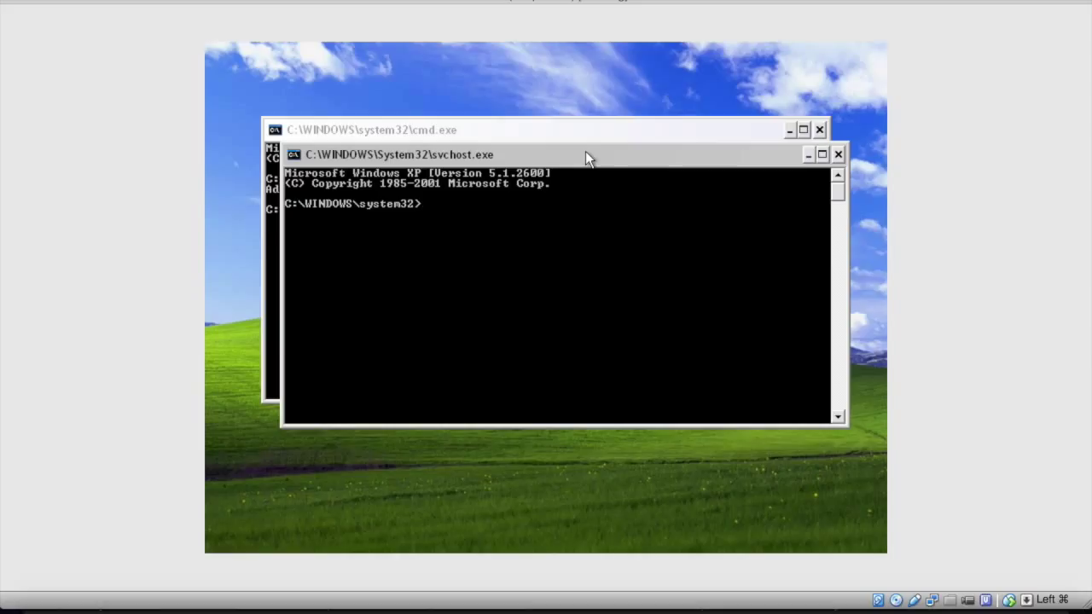
- Run explorer.exe from the svchost.exe console at the C:\WINDOWS\system32 prompt
text(explorer.exe)
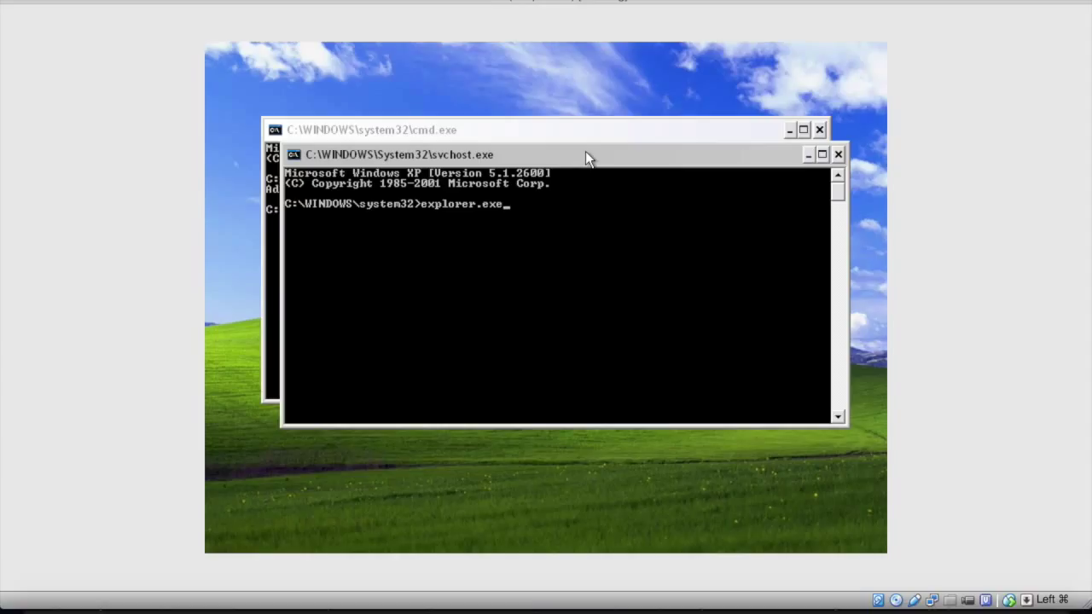
key(Return)
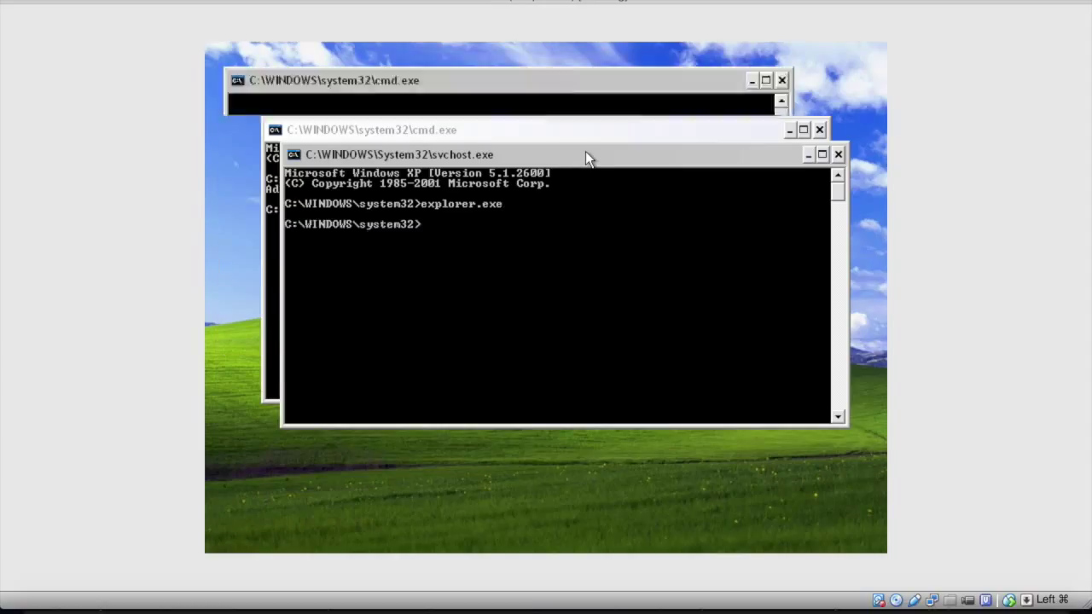
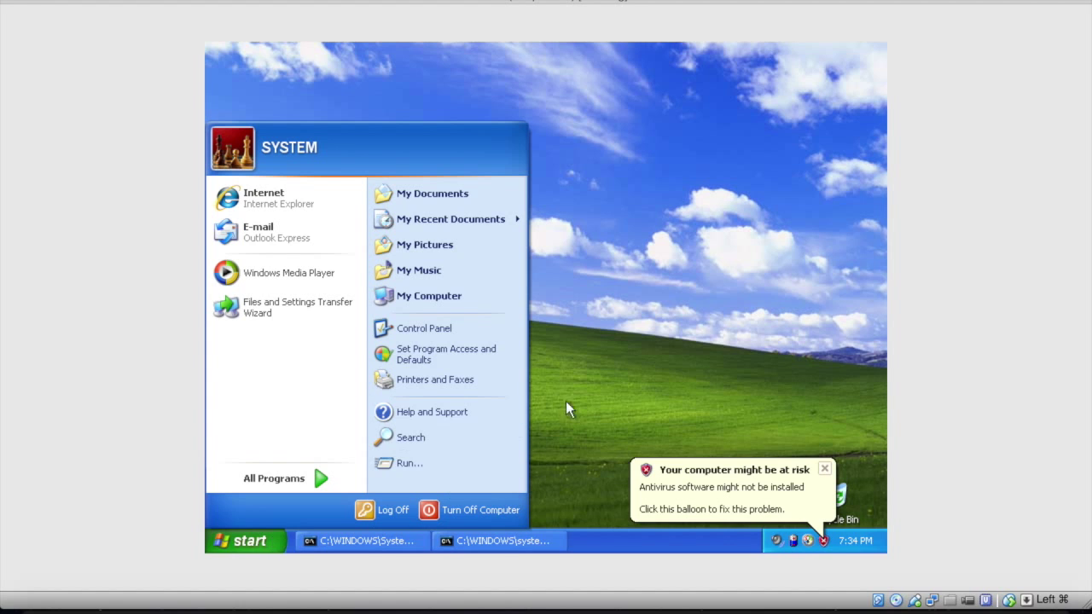
- Dismiss the antivirus warning and the Windows XP tour notification balloons
click(825, 470)
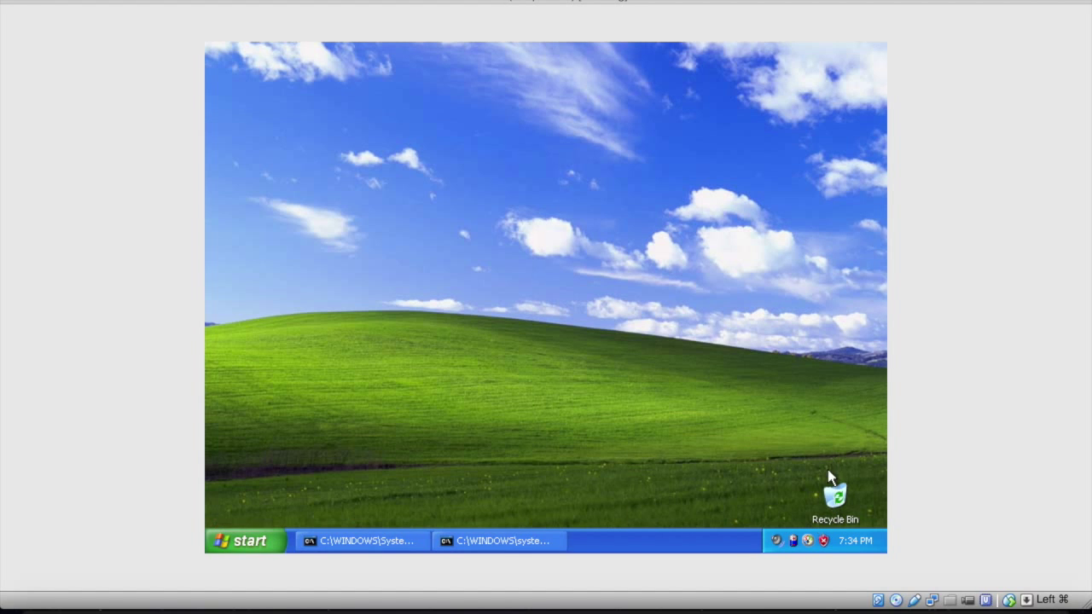
click(238, 542)
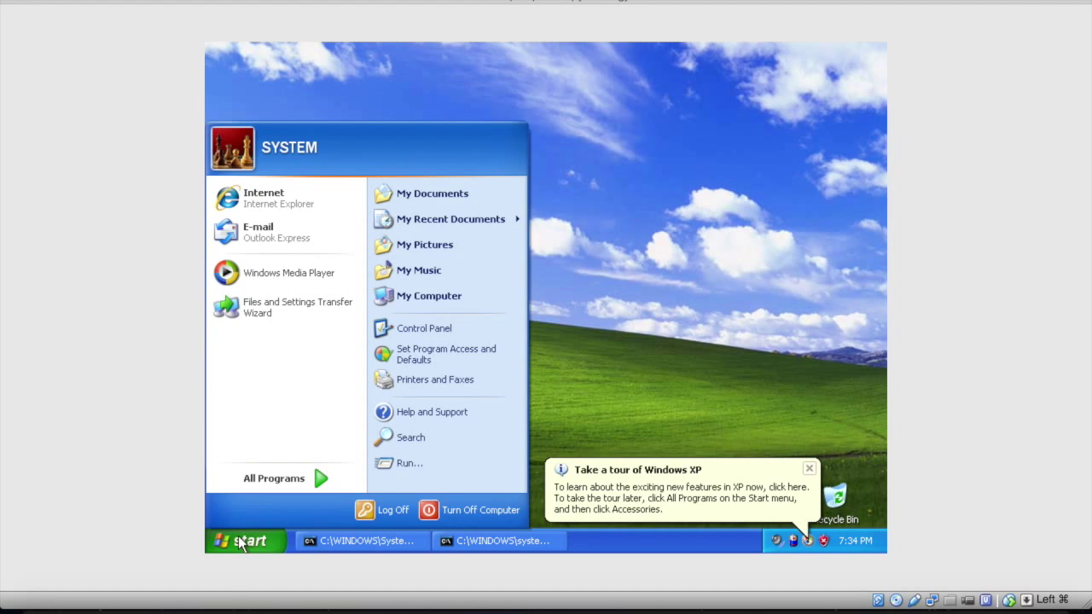
click(809, 470)
- Browse from My Computer to the C: drive, reveal its hidden contents, and open the C:\WINDOWS\Fonts folder
click(253, 540)
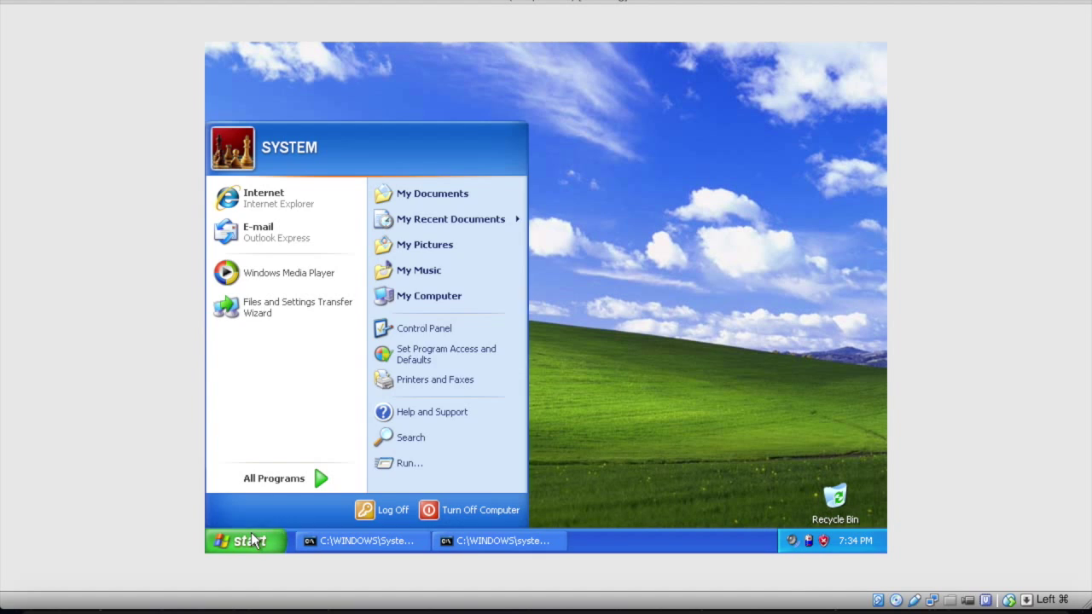
click(477, 297)
double_click(454, 280)
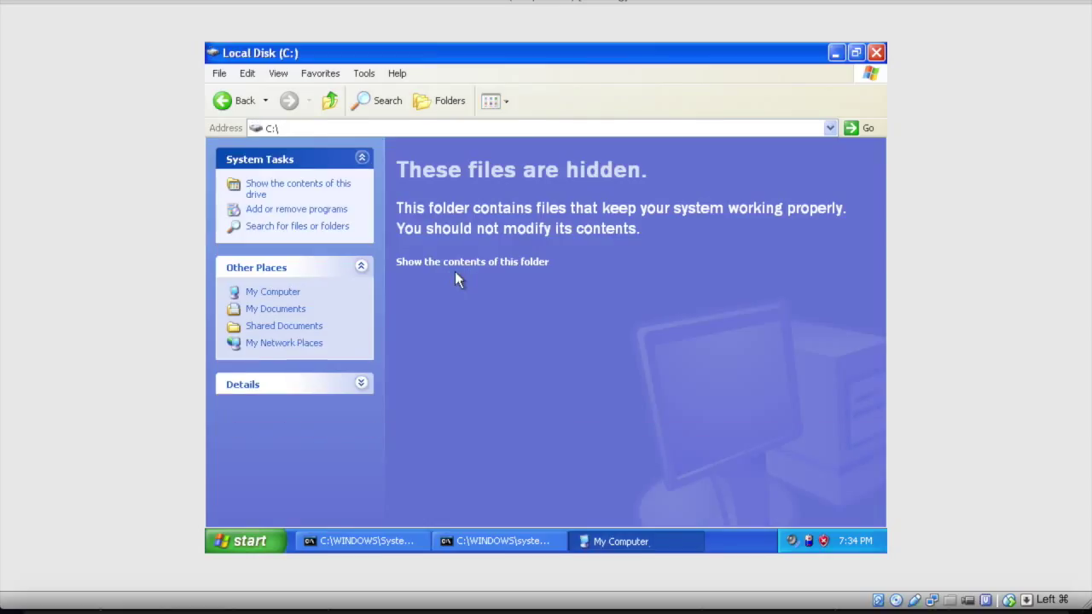
click(468, 263)
double_click(404, 210)
click(453, 262)
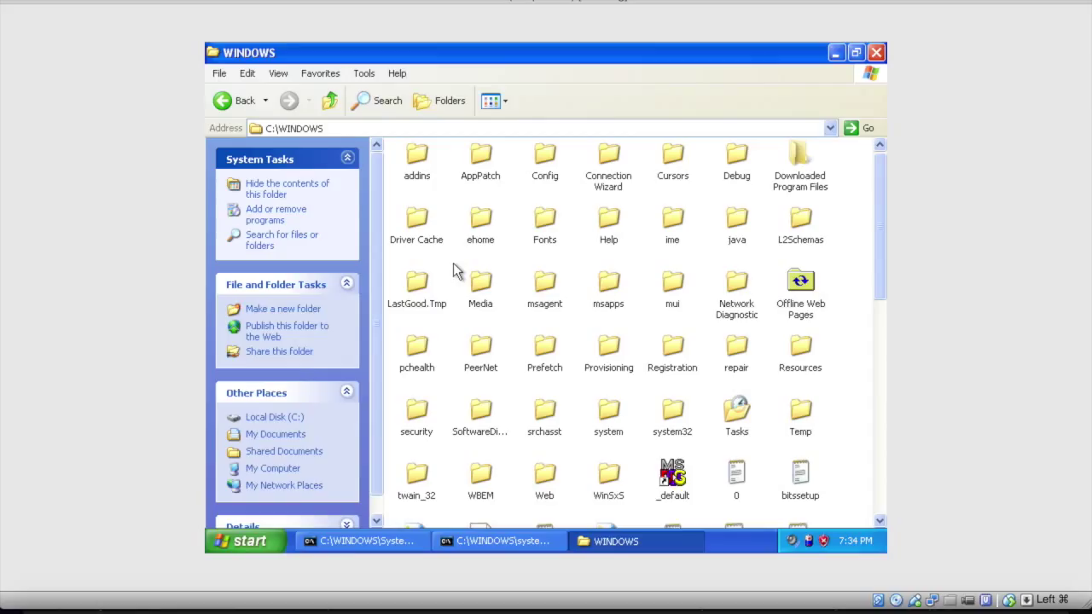
click(539, 226)
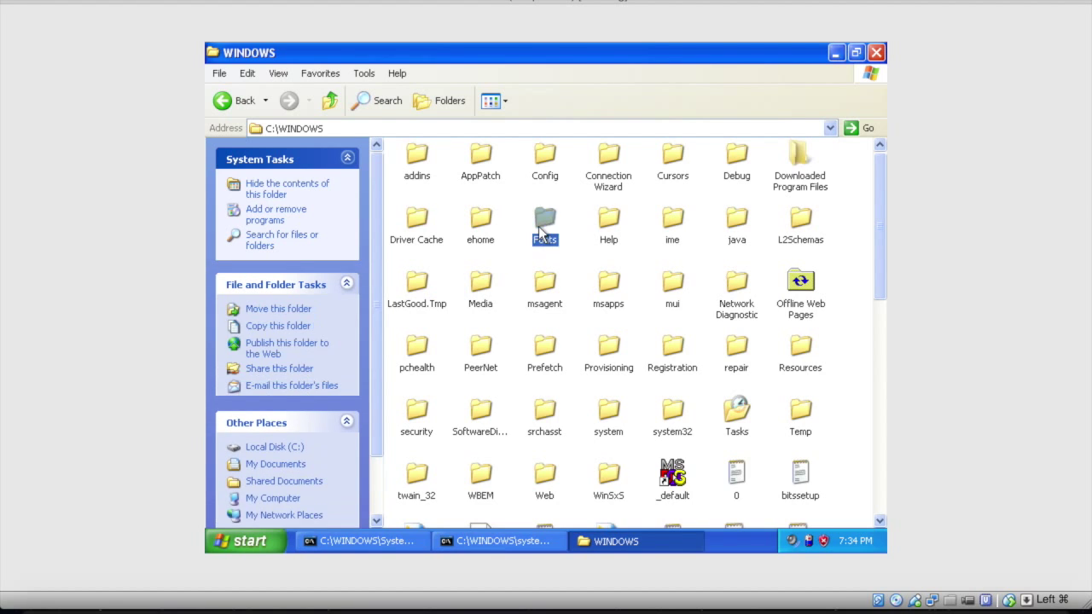
double_click(538, 226)
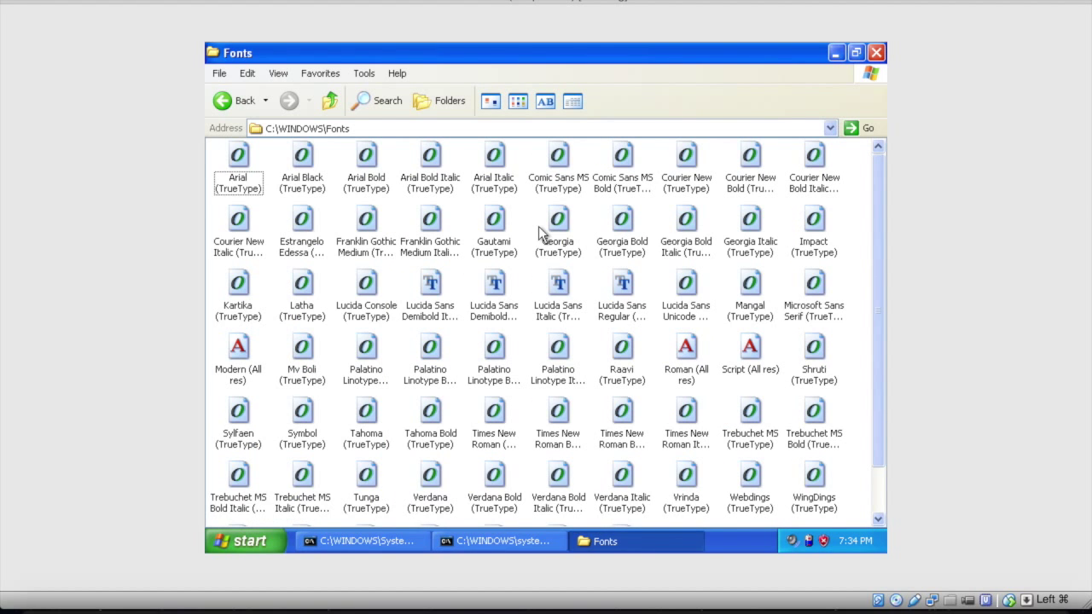
- Delete all fonts in the C:\WINDOWS\Fonts folder and confirm the deletion
key(ctrl+a)
click(222, 74)
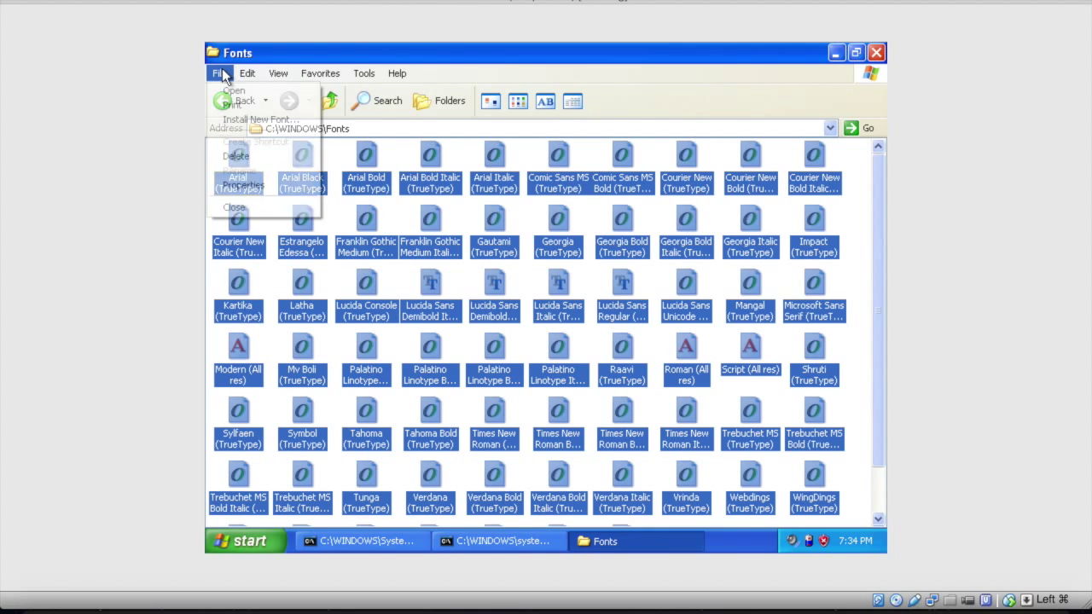
mouse_move(248, 74)
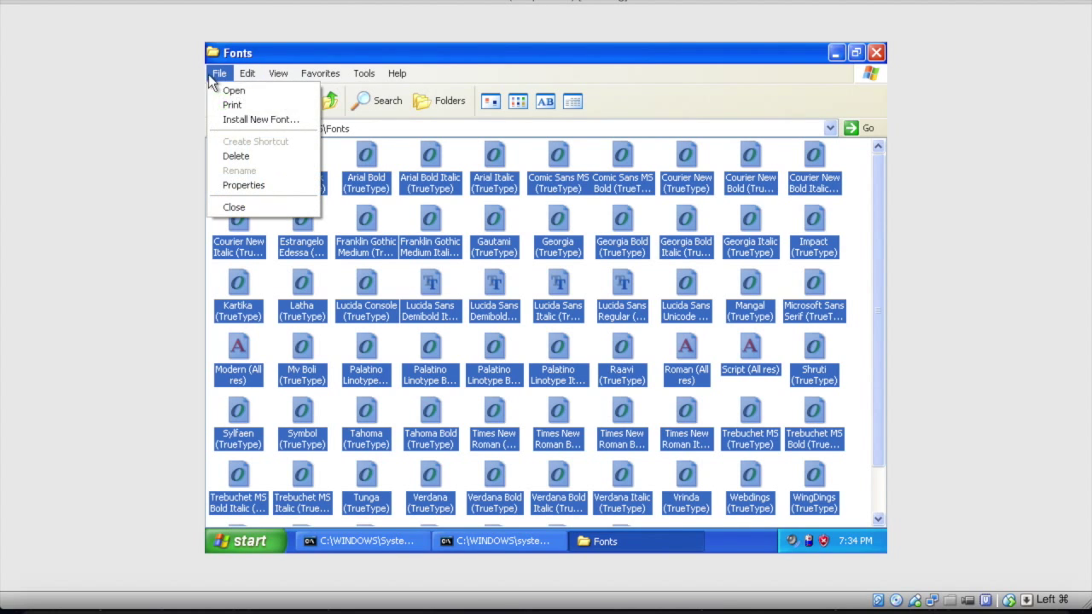
click(227, 154)
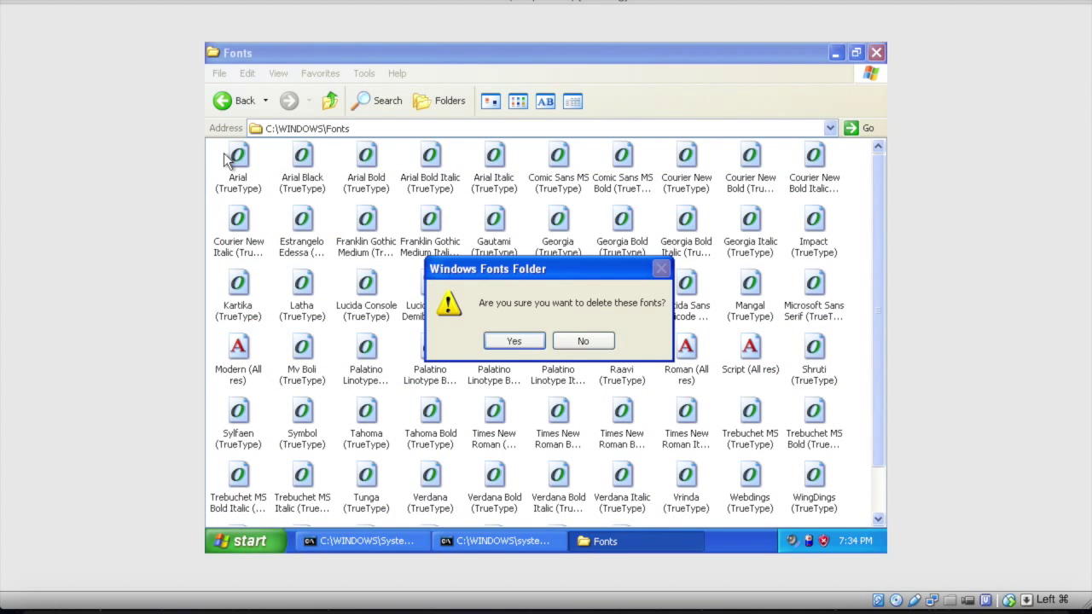
key(Return)
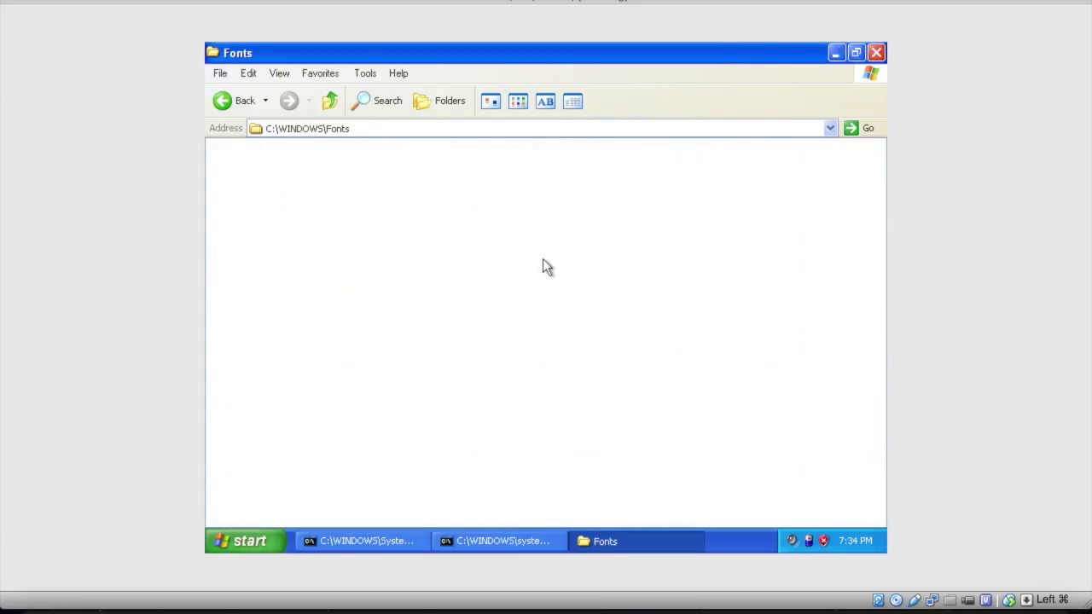
- Minimize the Fonts folder and check how the Start menu text is displayed
click(836, 55)
click(259, 541)
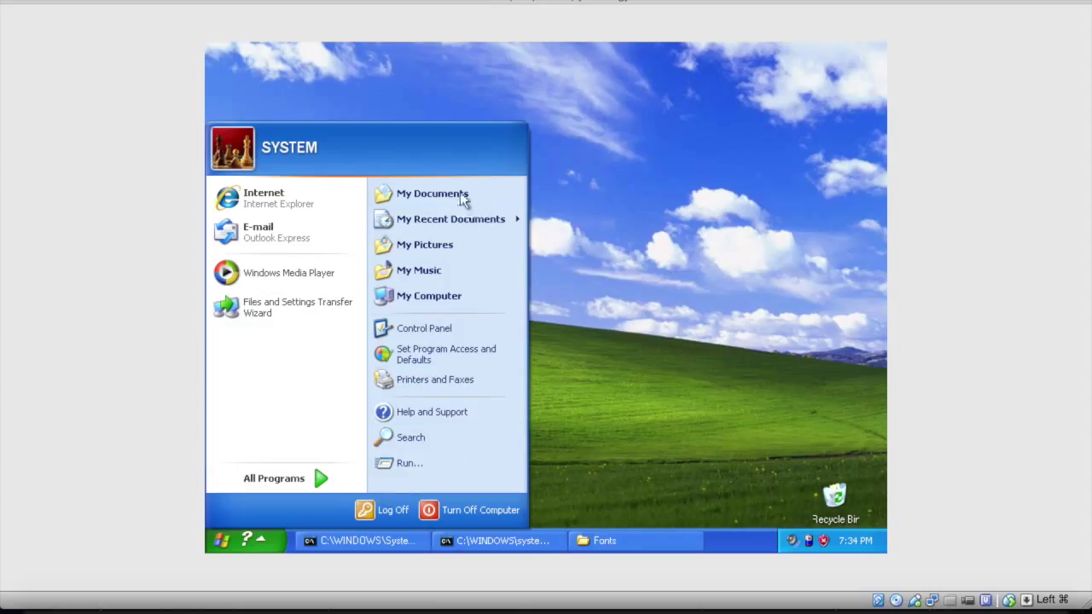
click(679, 350)
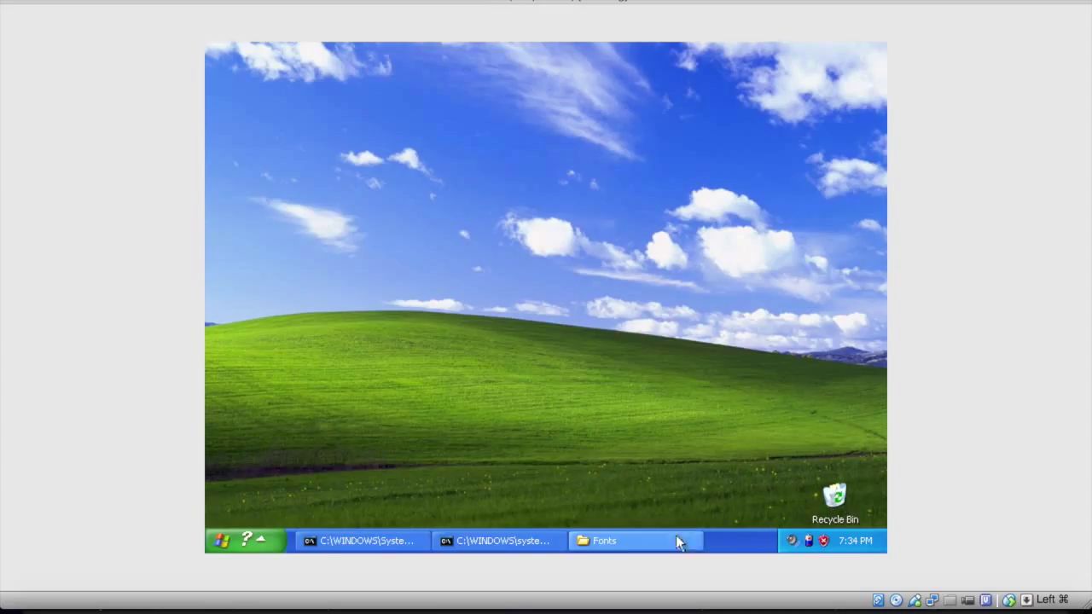
- Restore the Fonts folder window, delete all the remaining fonts with confirmation, and close the folder
click(629, 540)
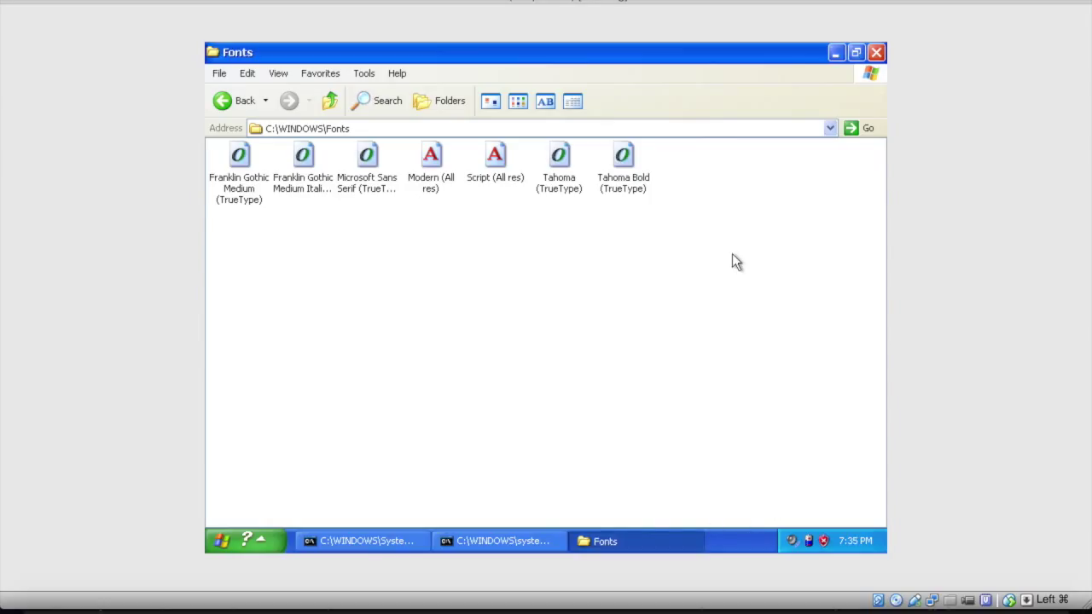
click(672, 240)
key(ctrl+a)
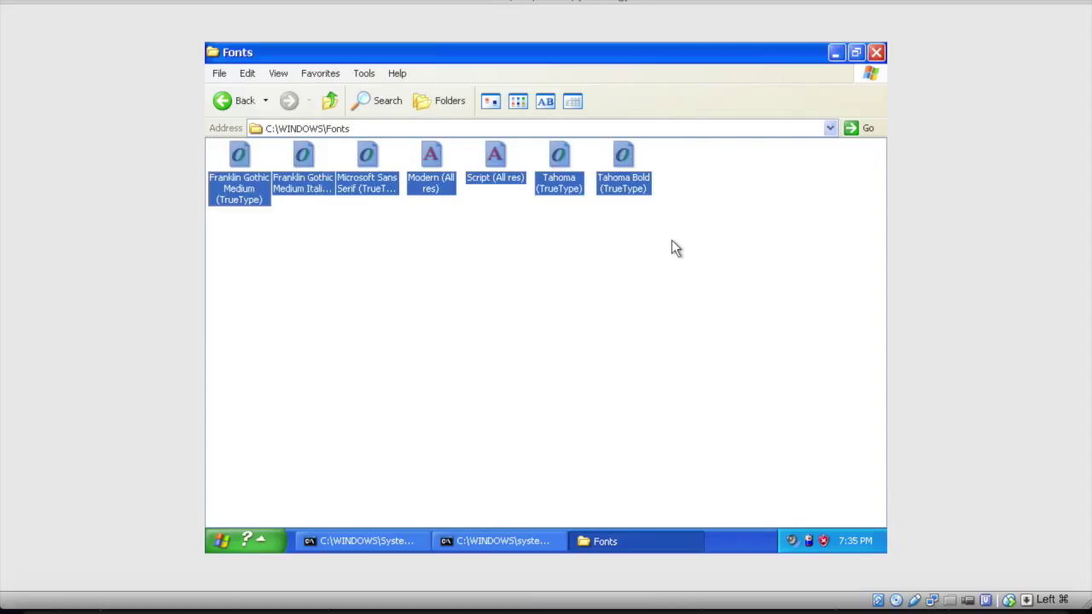
click(216, 74)
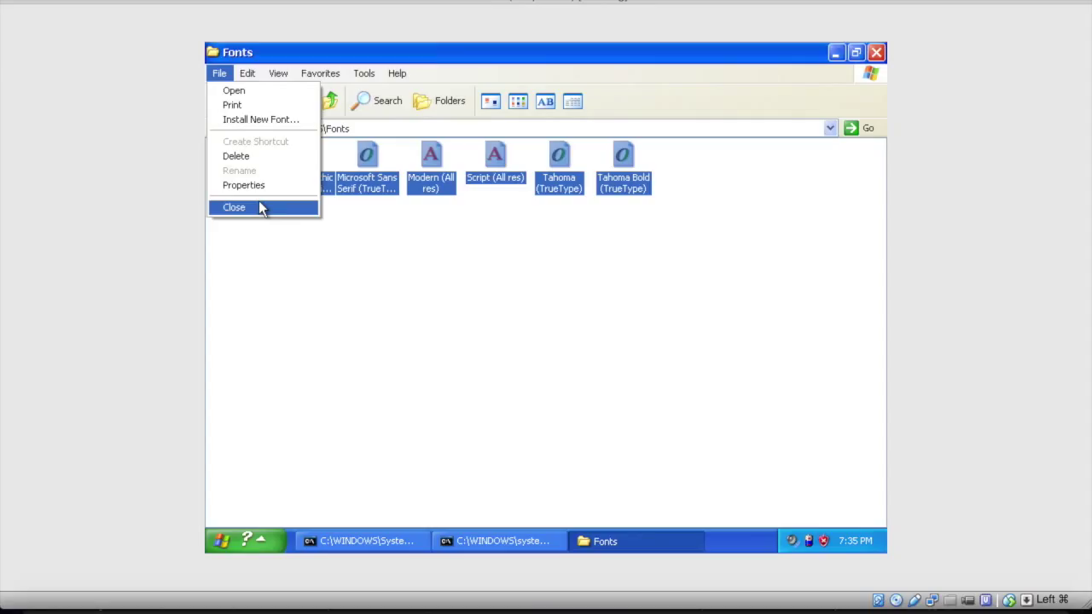
click(284, 155)
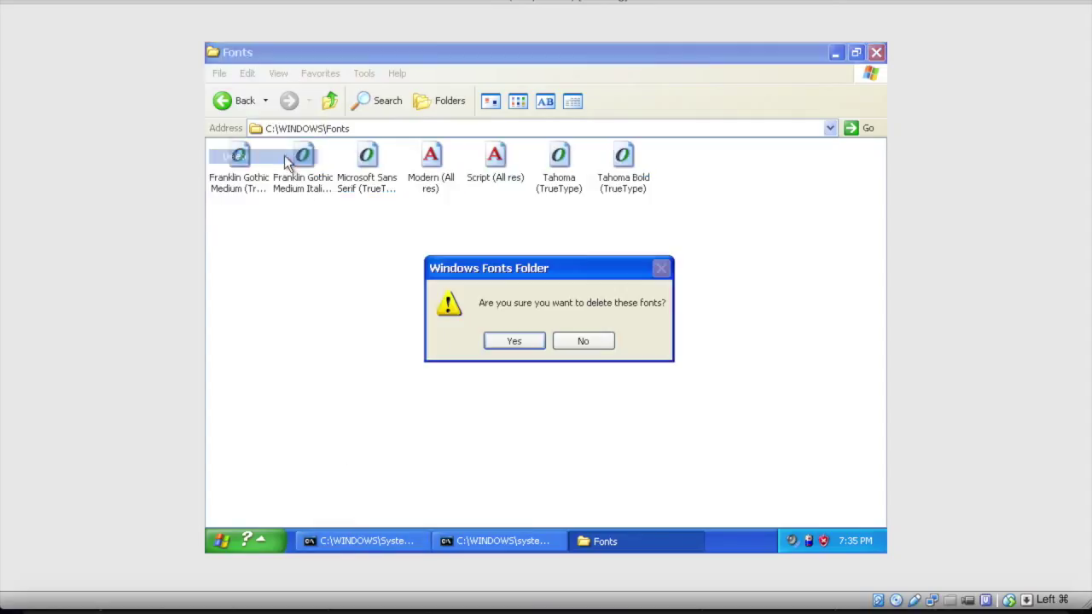
click(535, 342)
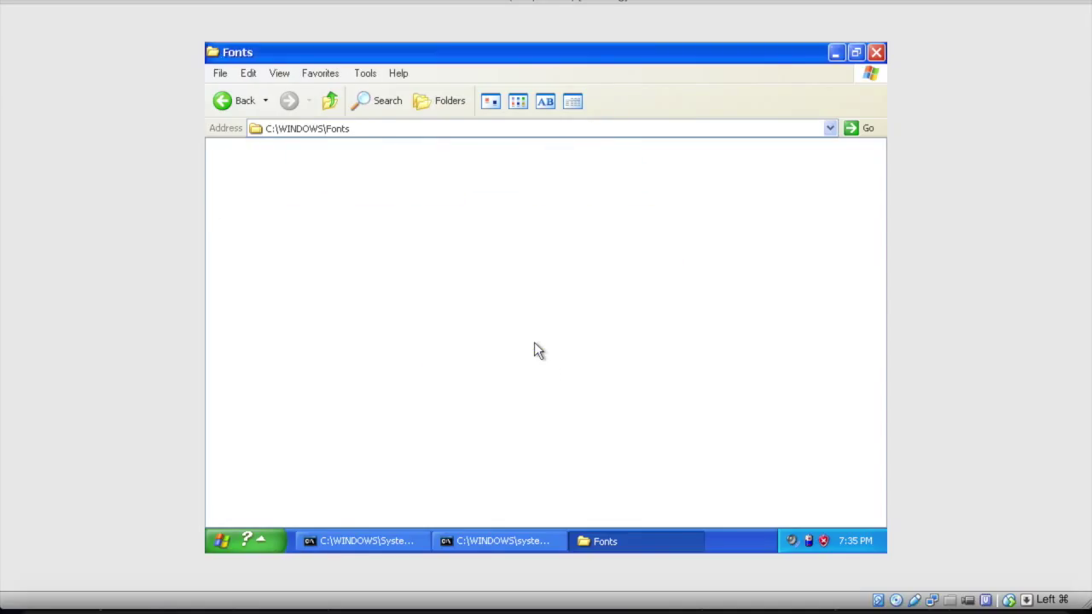
click(876, 54)
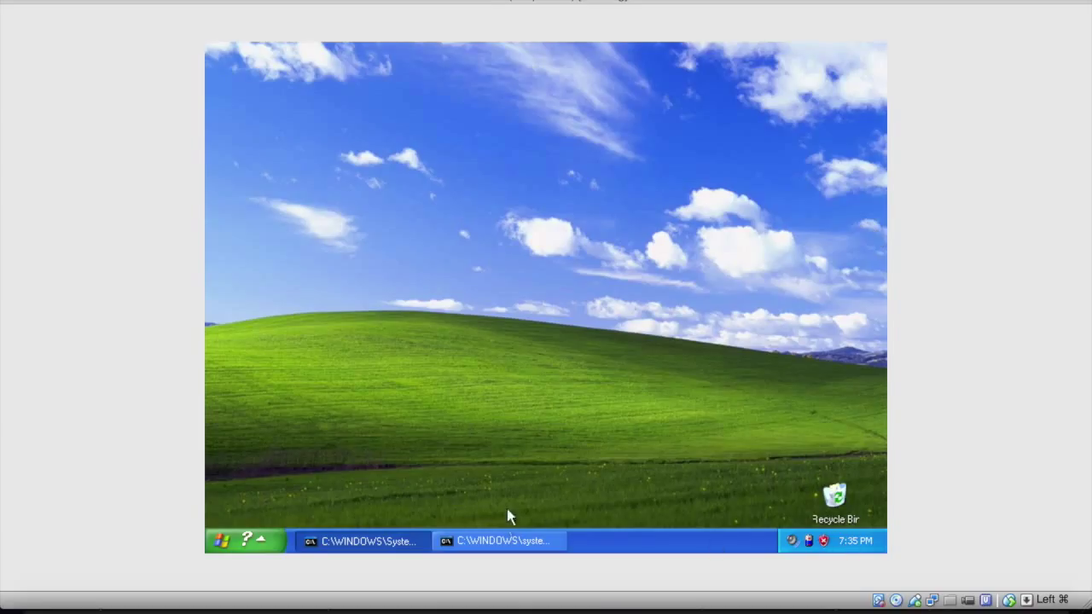
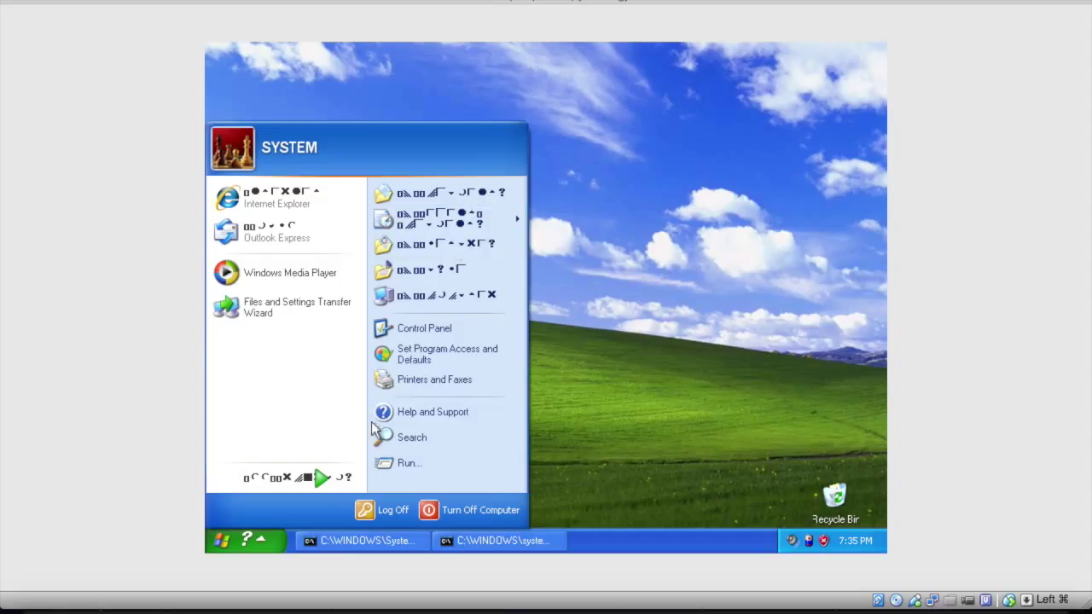
- Reopen the C:\WINDOWS\Fonts folder, starting from My Computer and the C: drive
click(287, 534)
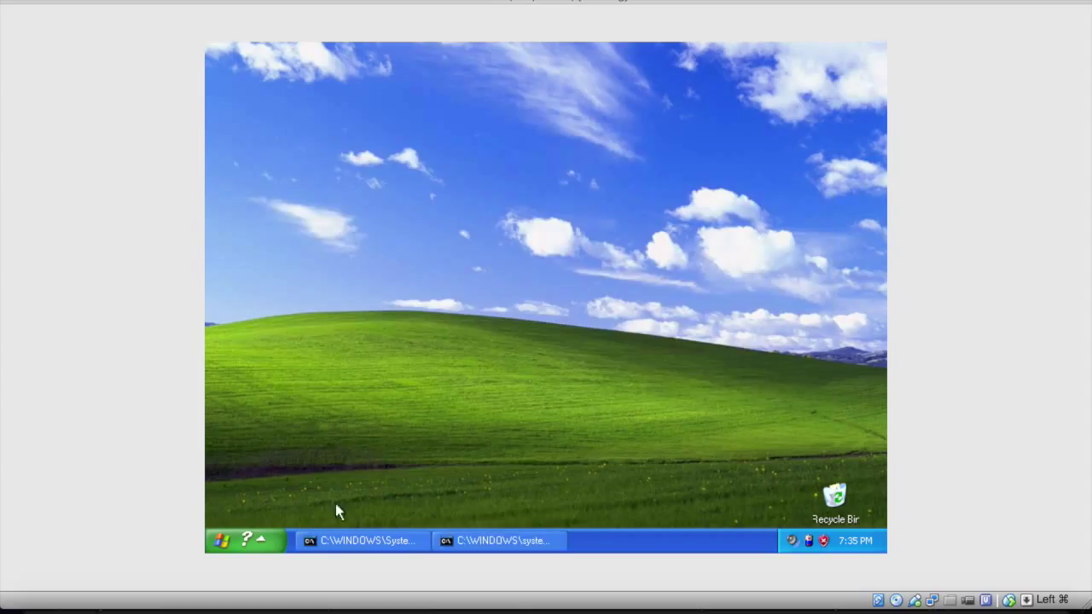
click(224, 540)
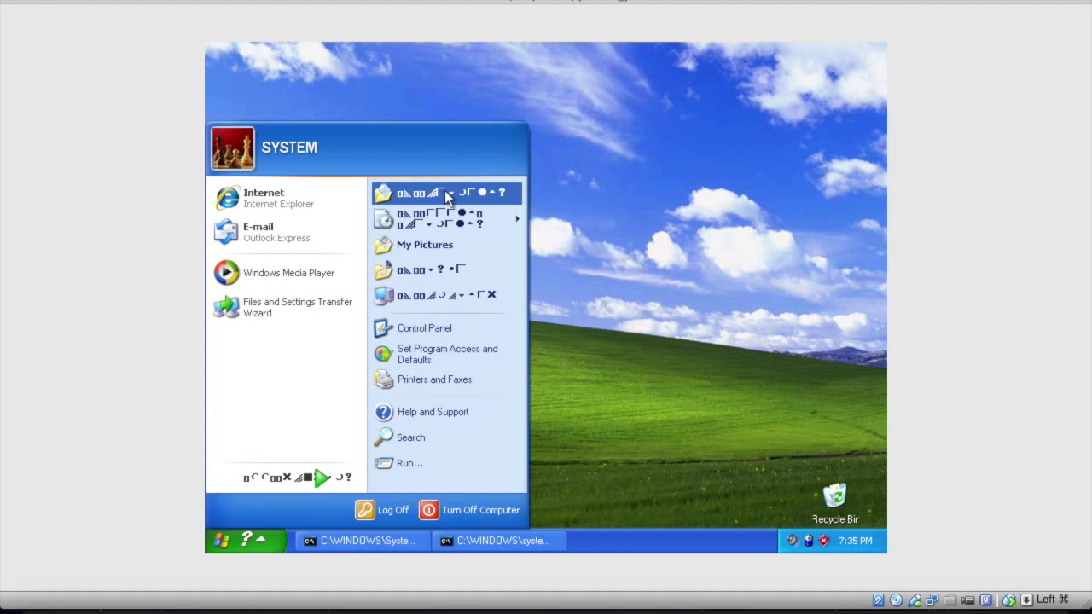
click(446, 290)
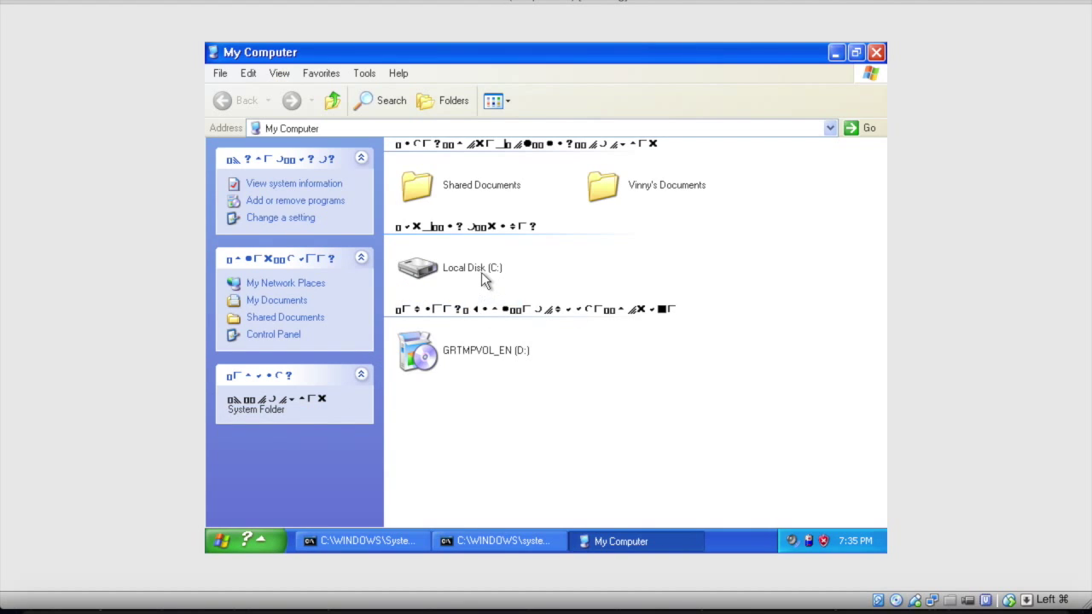
double_click(482, 272)
double_click(398, 212)
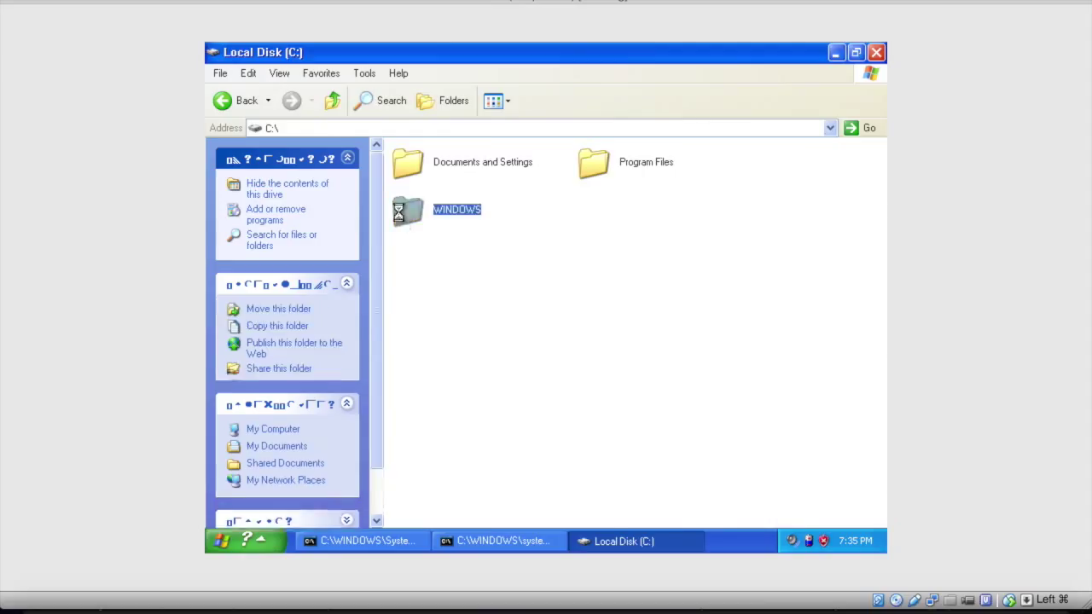
click(546, 223)
double_click(546, 224)
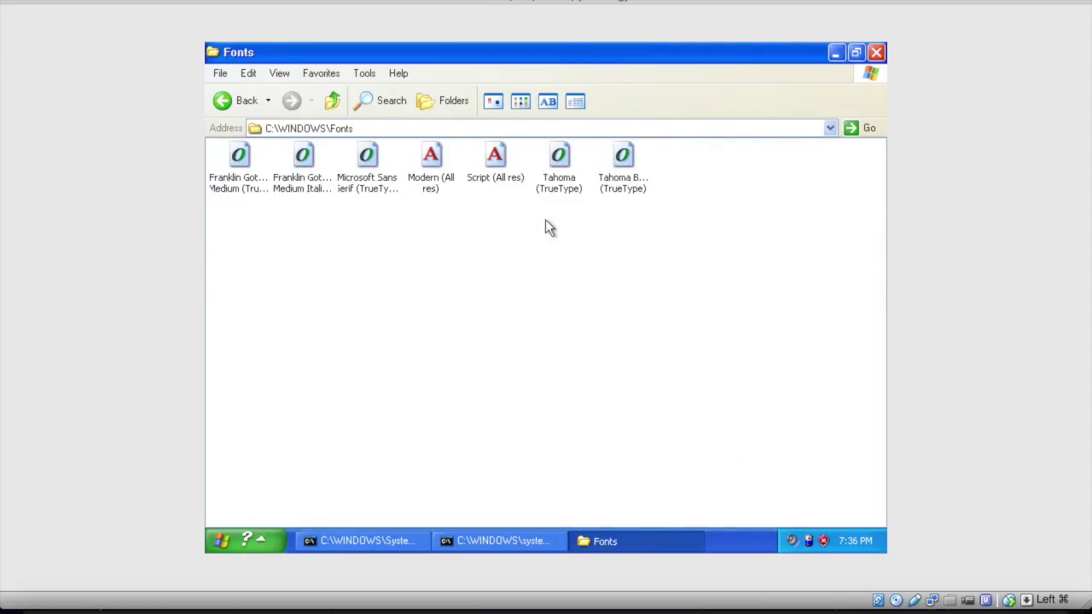
- Delete every font listed in the reopened Fonts folder again, confirm, and close the window
key(ctrl+a)
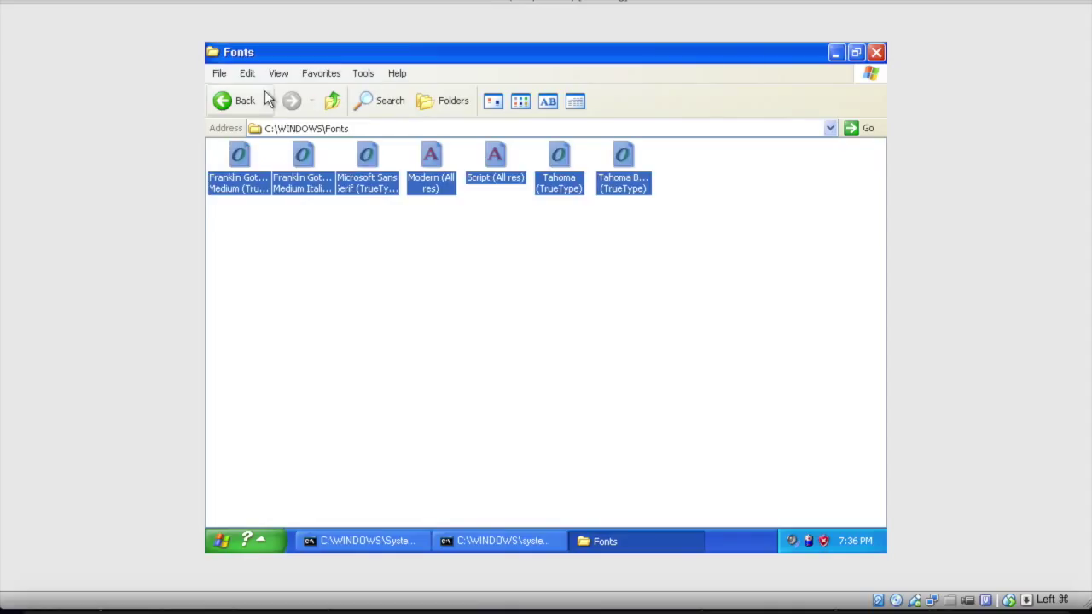
click(218, 73)
click(241, 155)
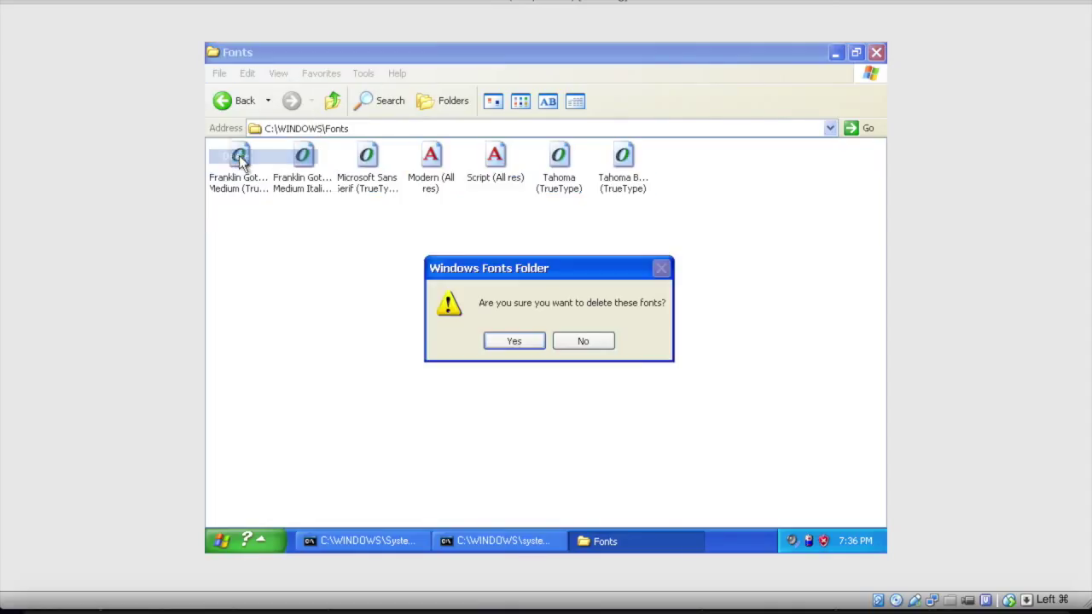
click(512, 336)
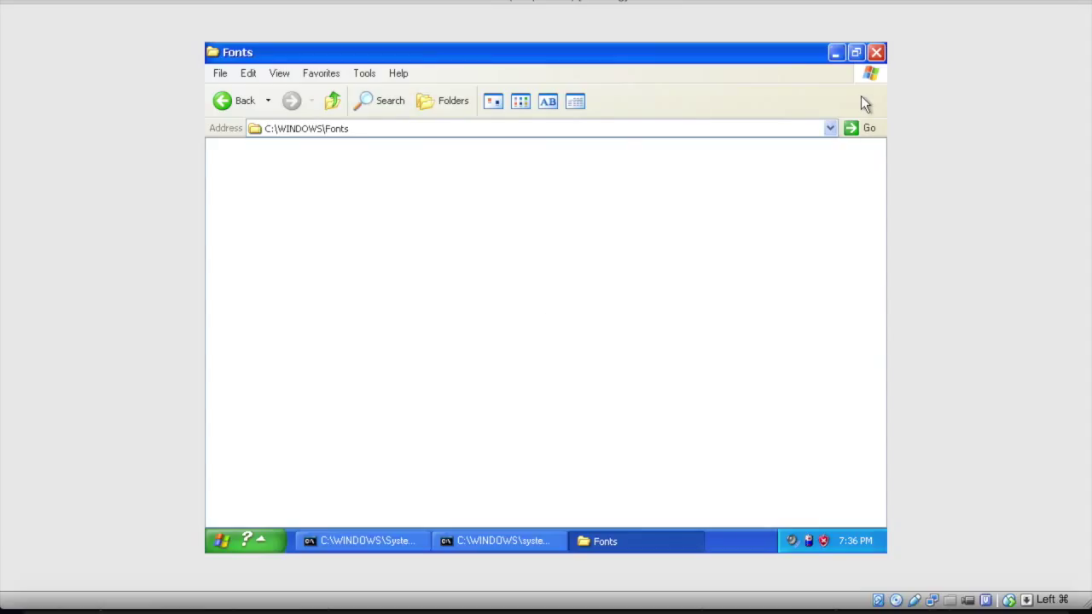
click(877, 54)
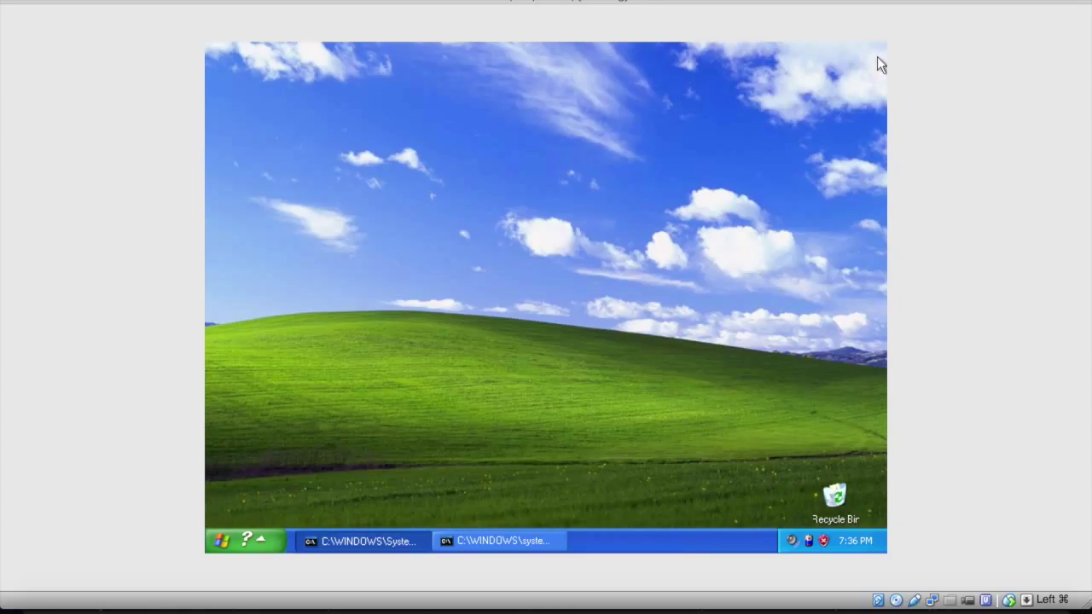
- Check the Start menu text, open Internet Explorer, dismiss its setup wizard, and close the browser with all tabs
click(245, 543)
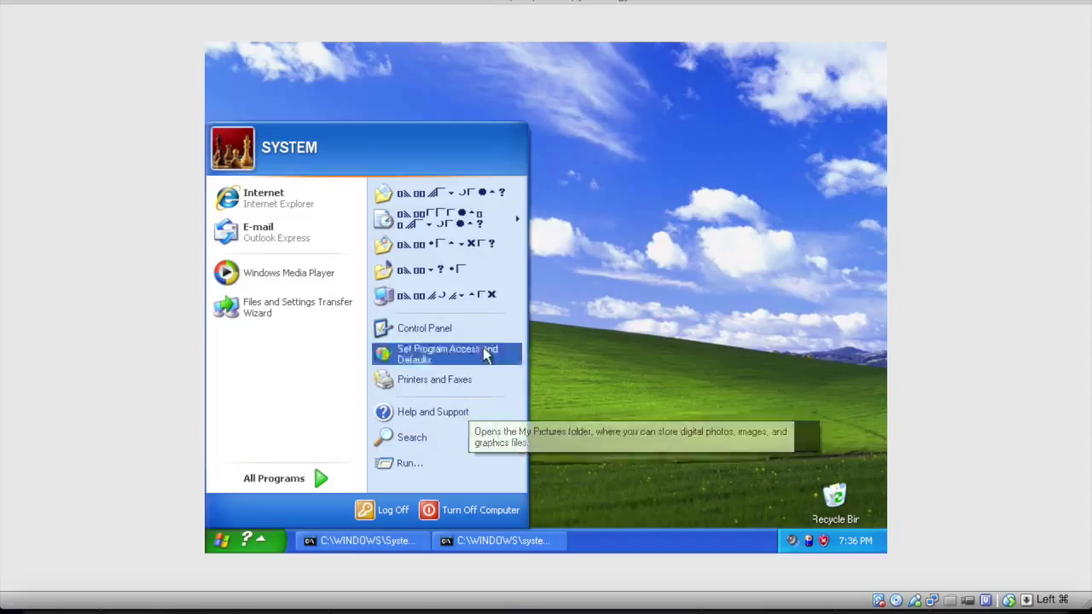
mouse_move(531, 221)
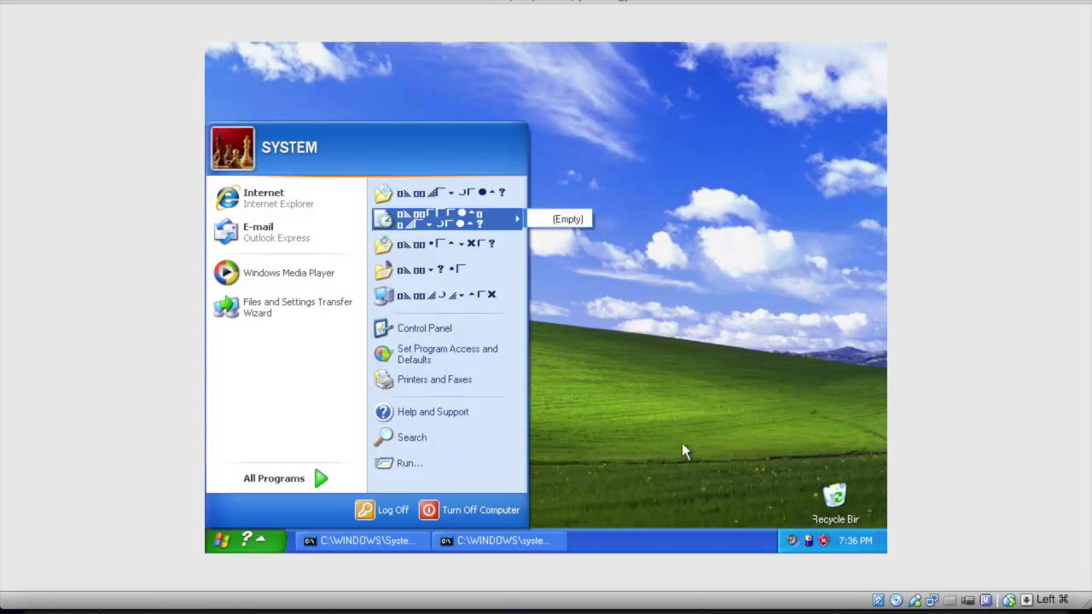
click(250, 193)
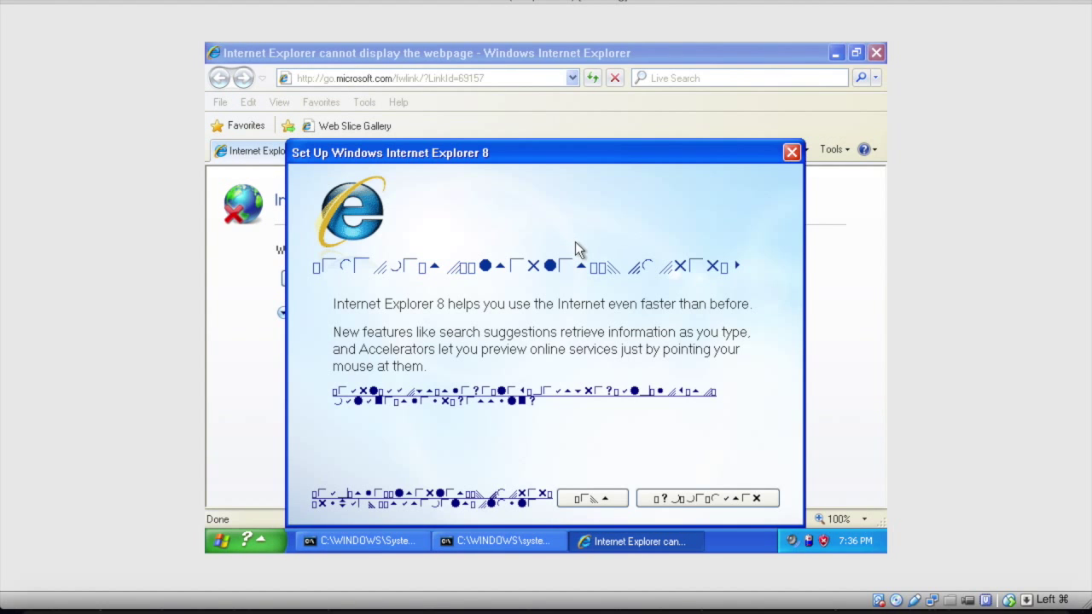
click(792, 152)
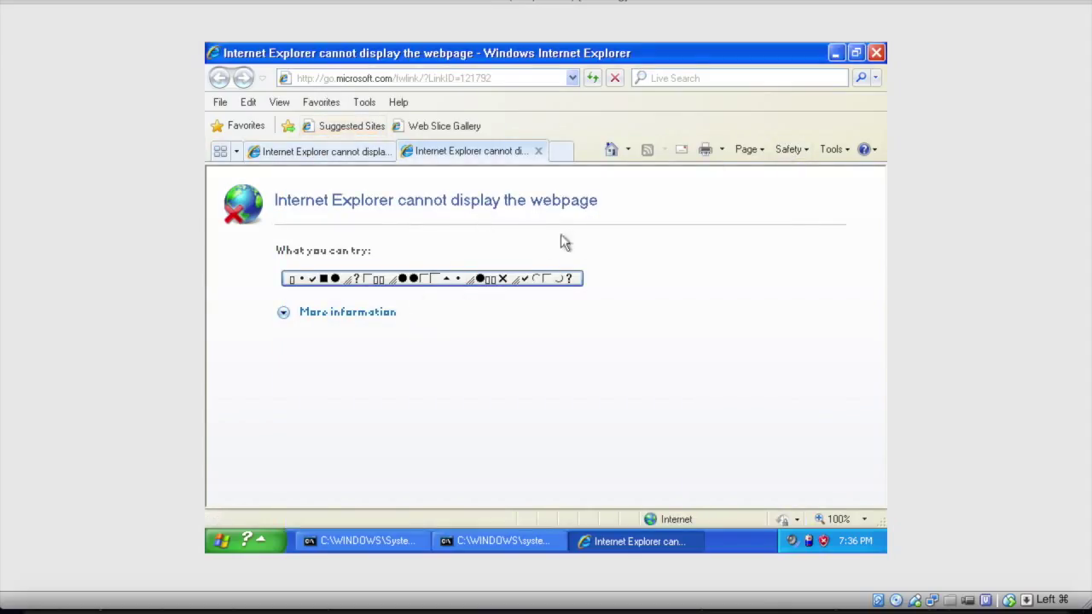
click(877, 52)
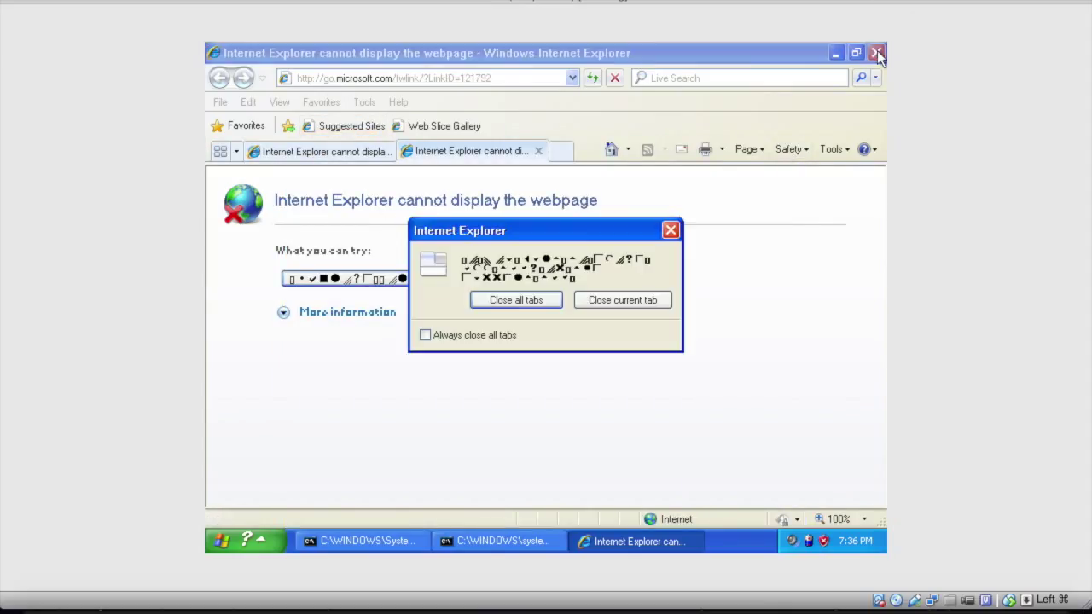
click(531, 297)
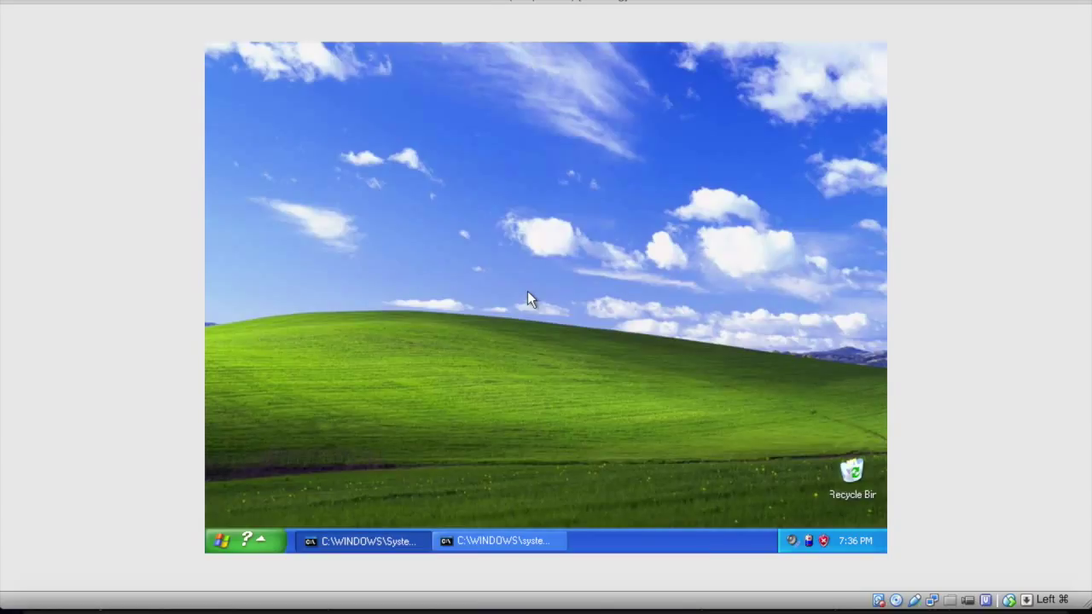
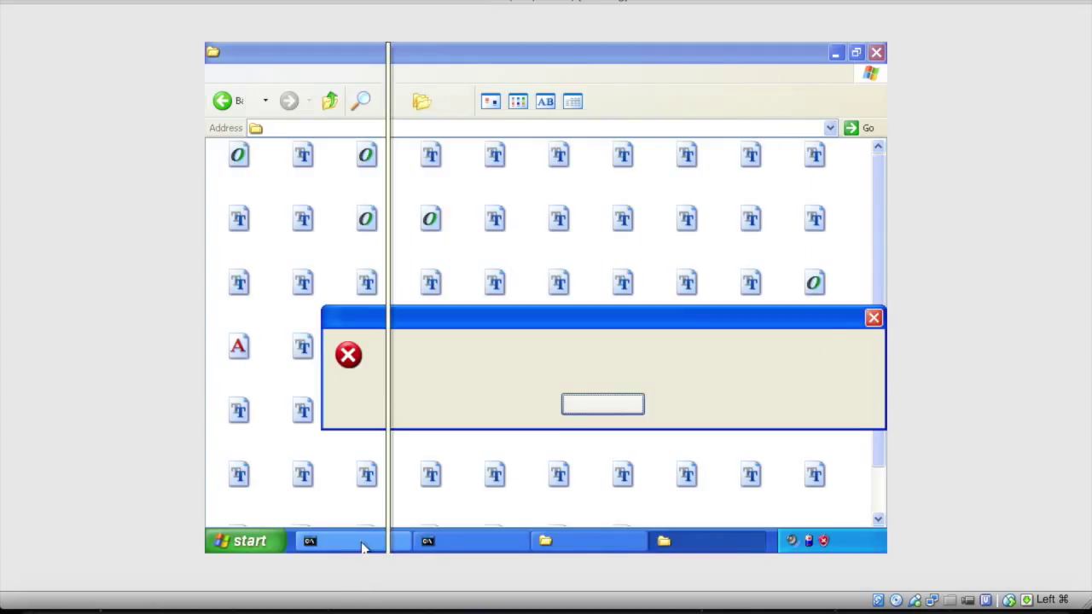
- Review the font deletion output in the first Command Prompt, close that window, and dismiss the error message over the Fonts folder
click(363, 543)
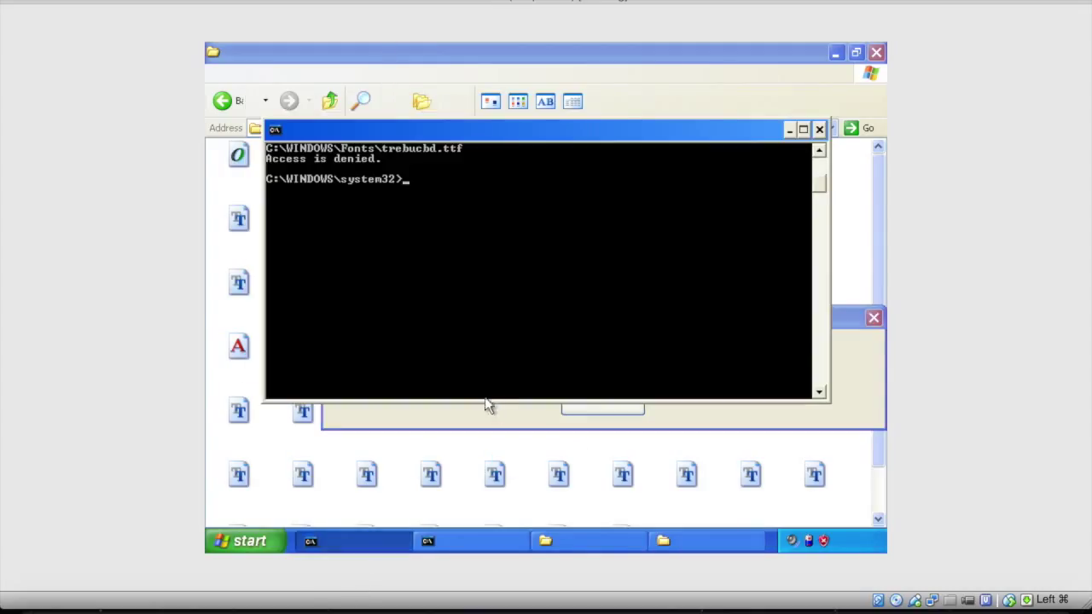
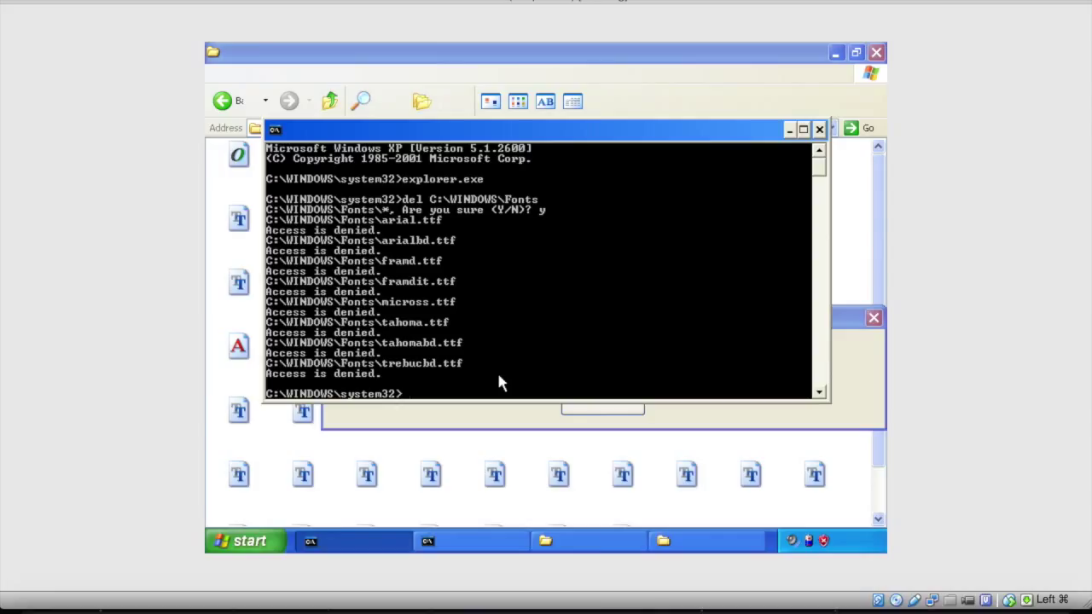
scroll(499, 384, down, 3)
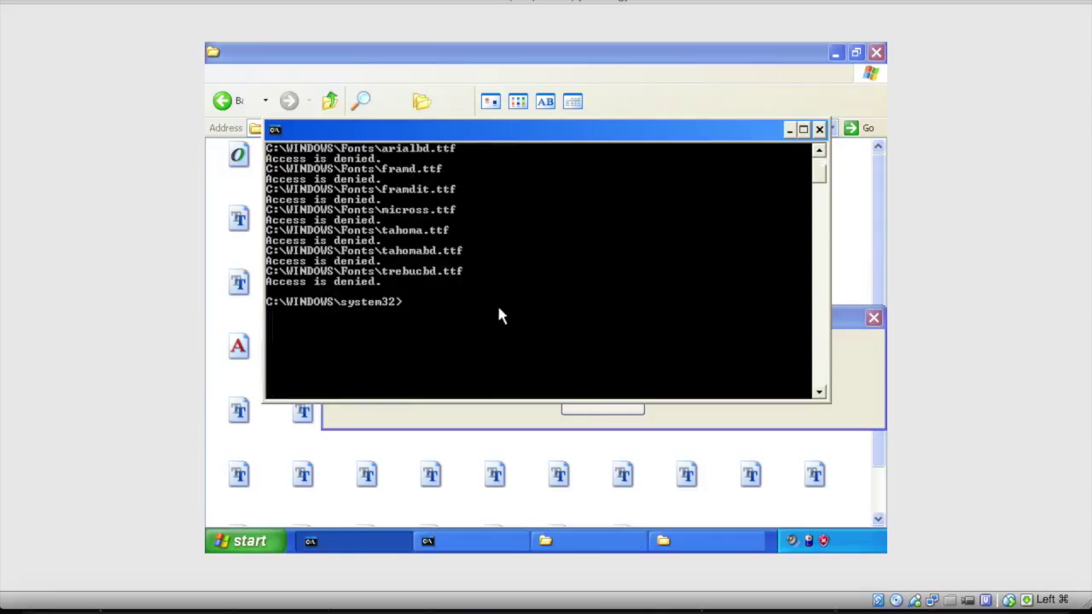
click(819, 130)
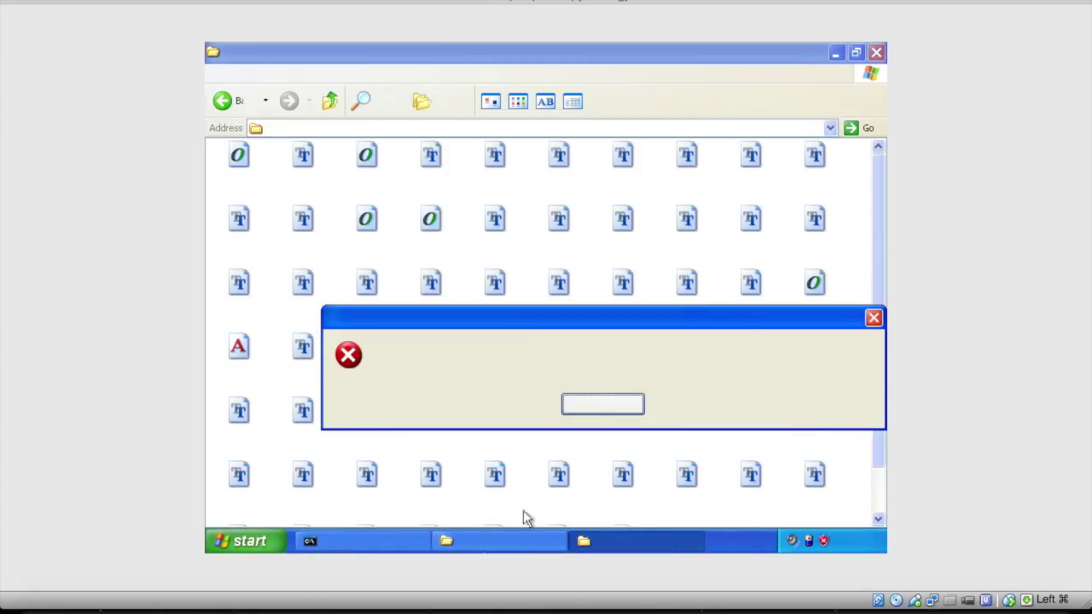
click(597, 409)
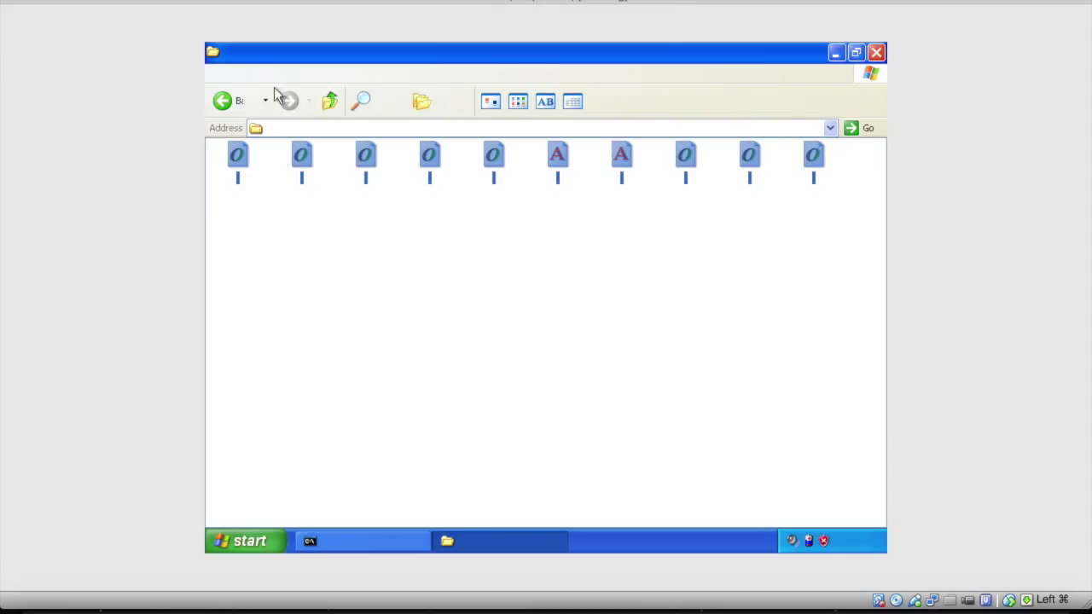
- Delete the selected fonts from the Fonts folder and confirm the deletion
click(217, 75)
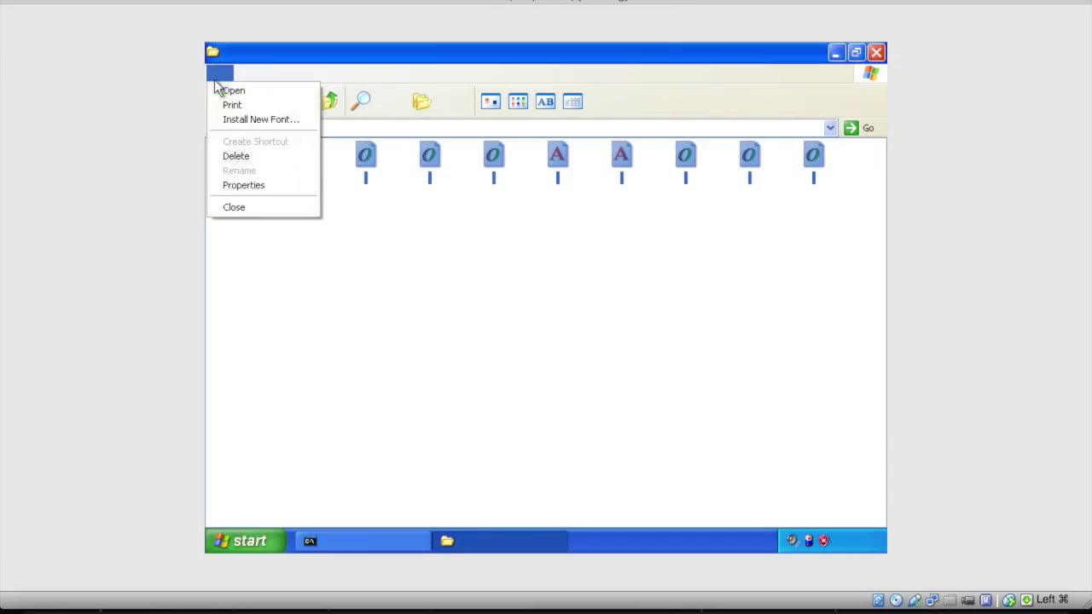
click(237, 159)
click(515, 341)
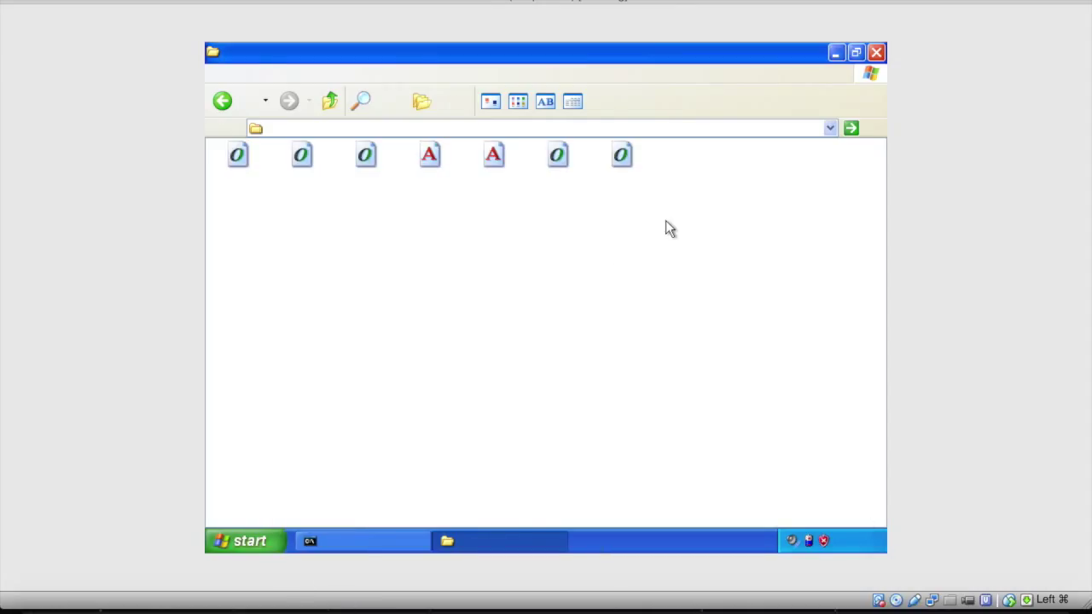
- Select all the fonts still listed in the folder and delete them with confirmation
key(ctrl+a)
click(220, 74)
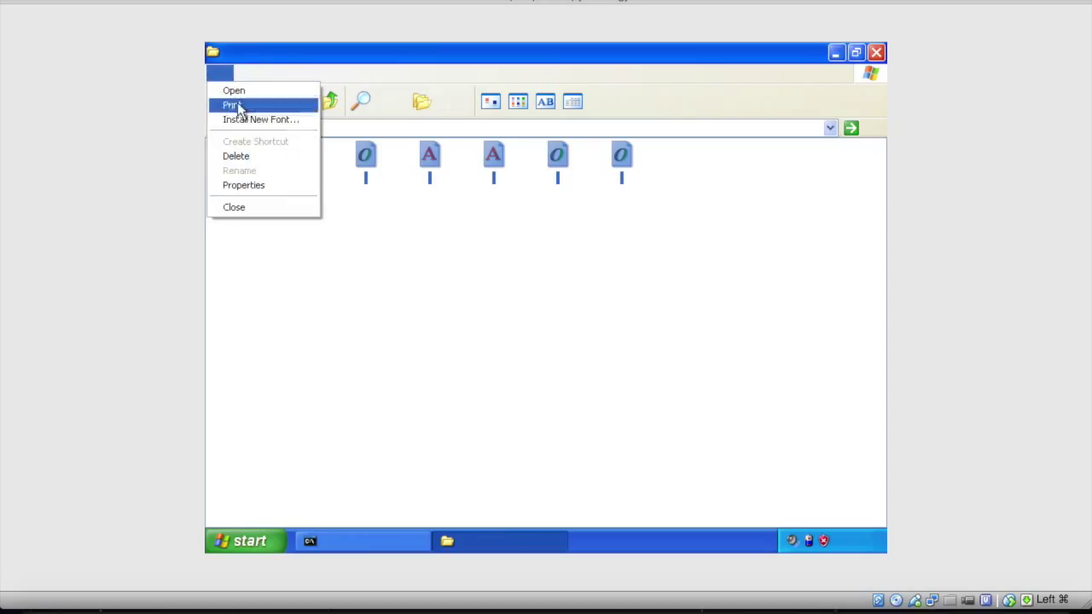
click(252, 161)
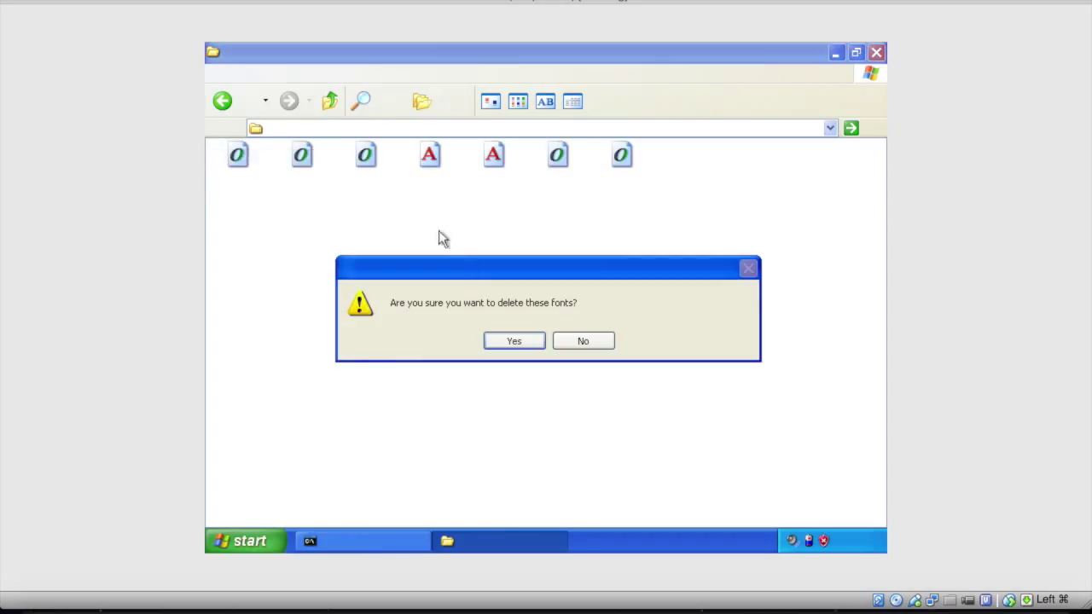
click(523, 342)
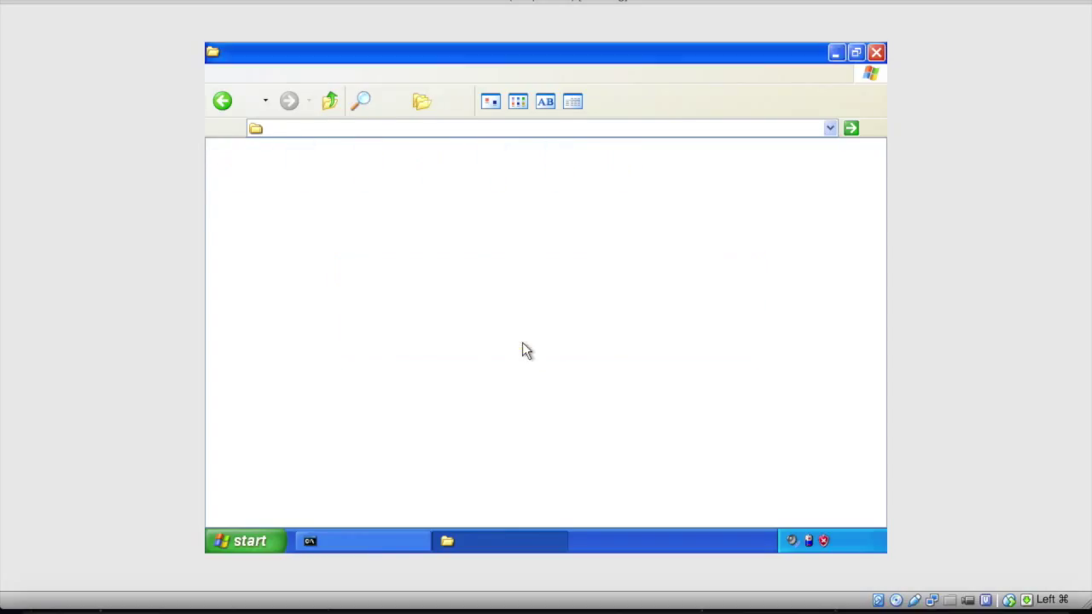
- Close the Fonts folder and look through the Recycle Bin's contents, closing its window again
click(877, 53)
double_click(833, 506)
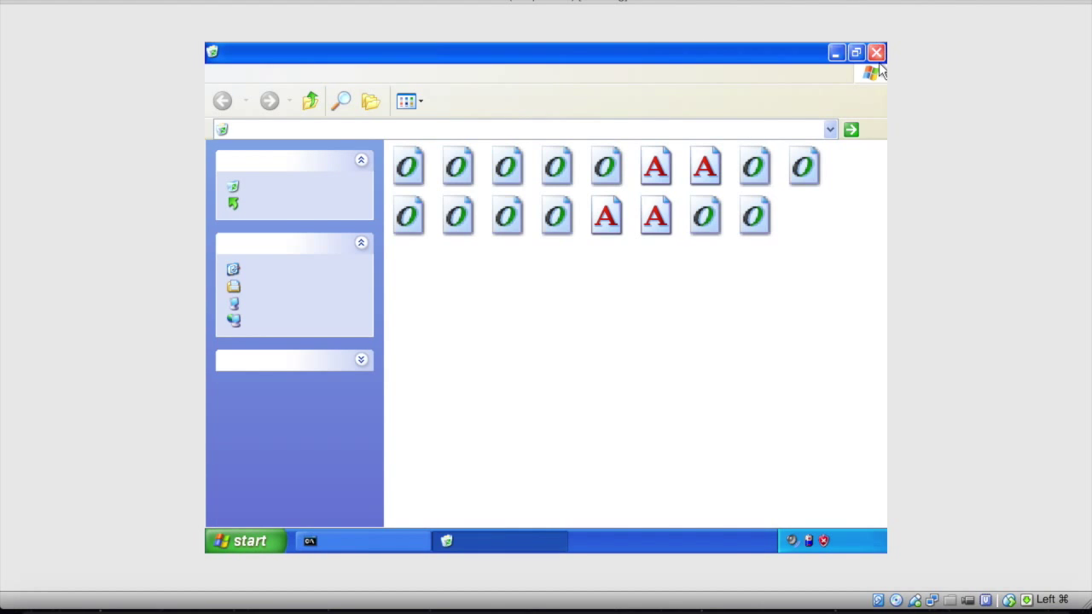
click(877, 53)
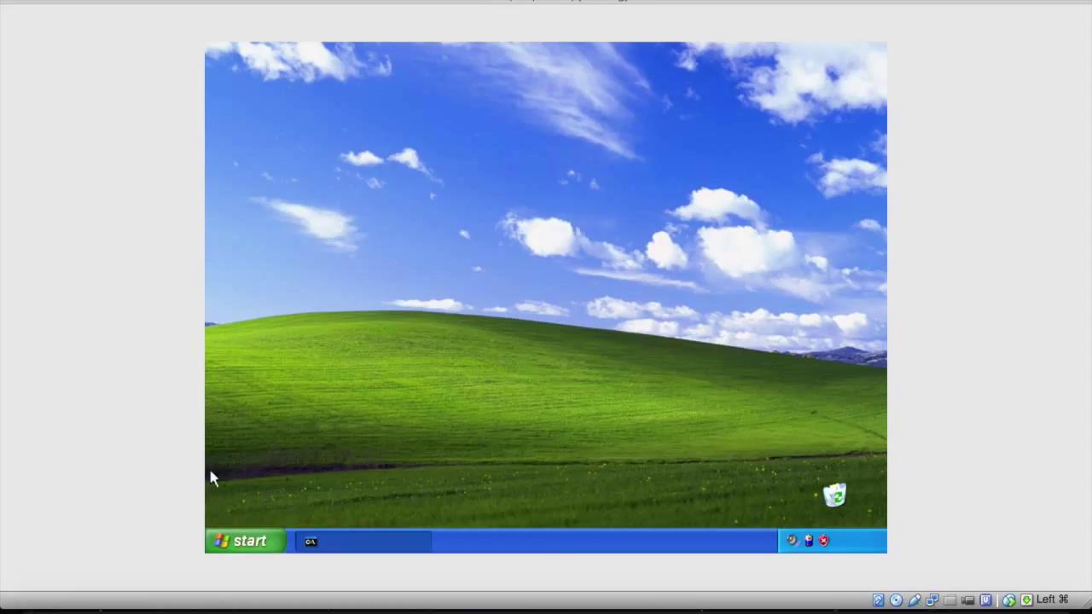
- Start Internet Explorer from the Start menu and close its setup wizard
click(260, 542)
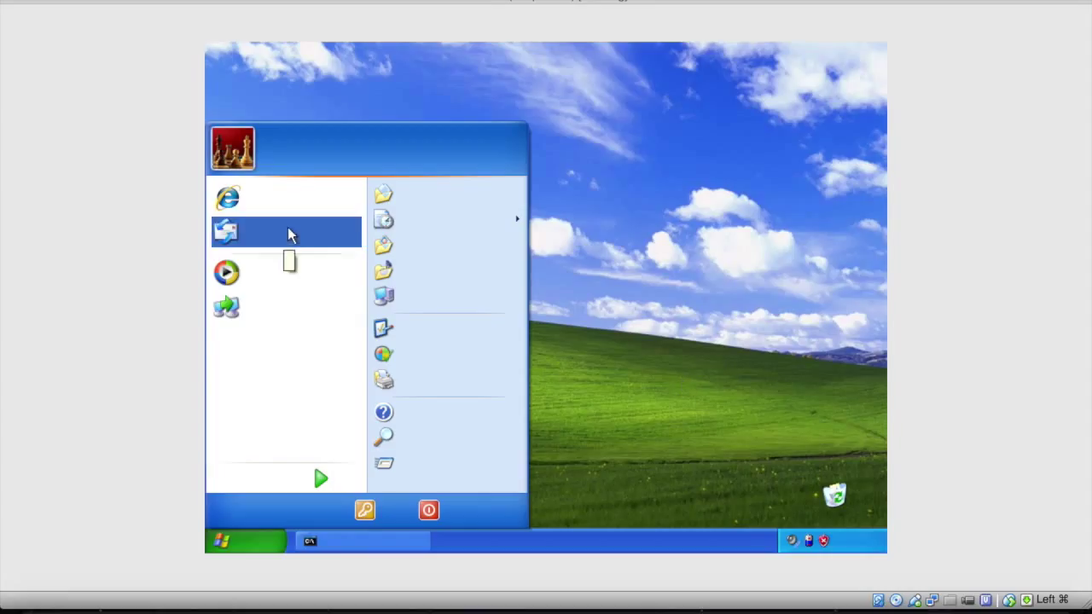
click(288, 200)
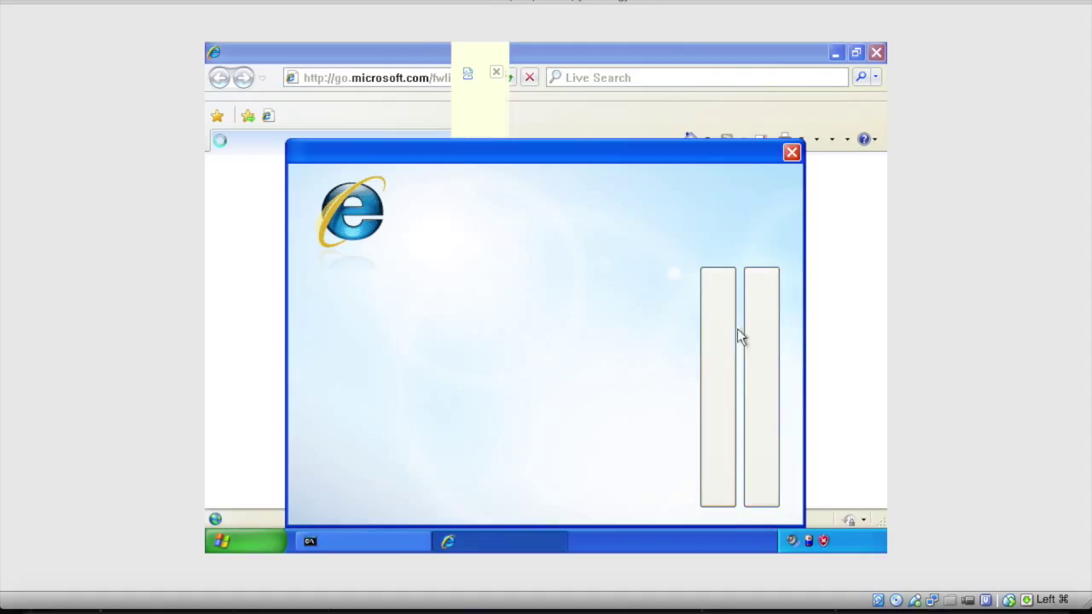
click(792, 152)
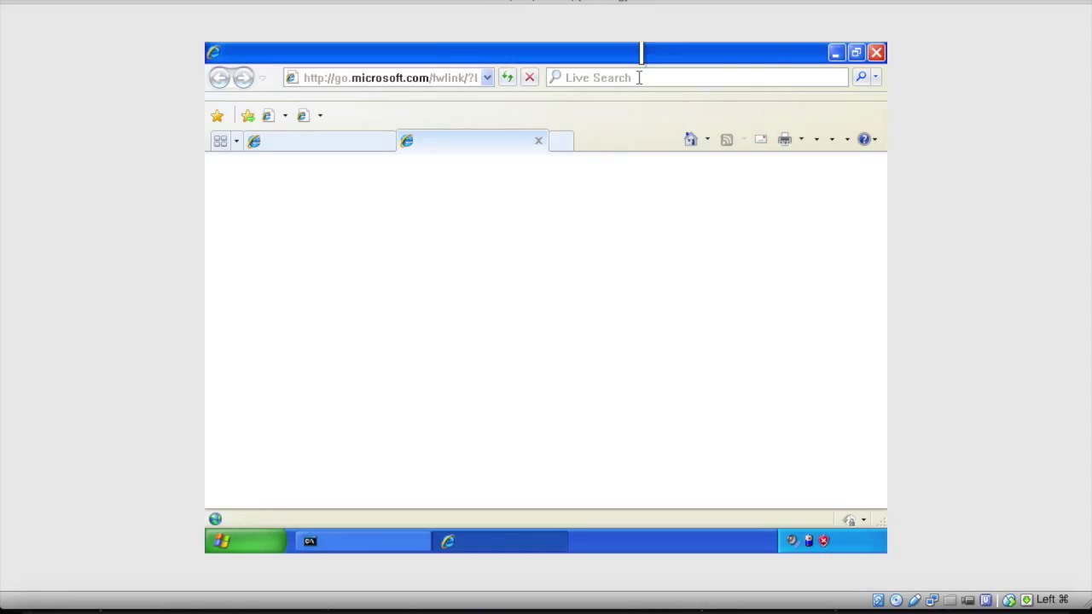
- Test text display in the Live Search box by entering "sghjhgjkld", and clear it again
click(638, 78)
text(sghjhgjkld)
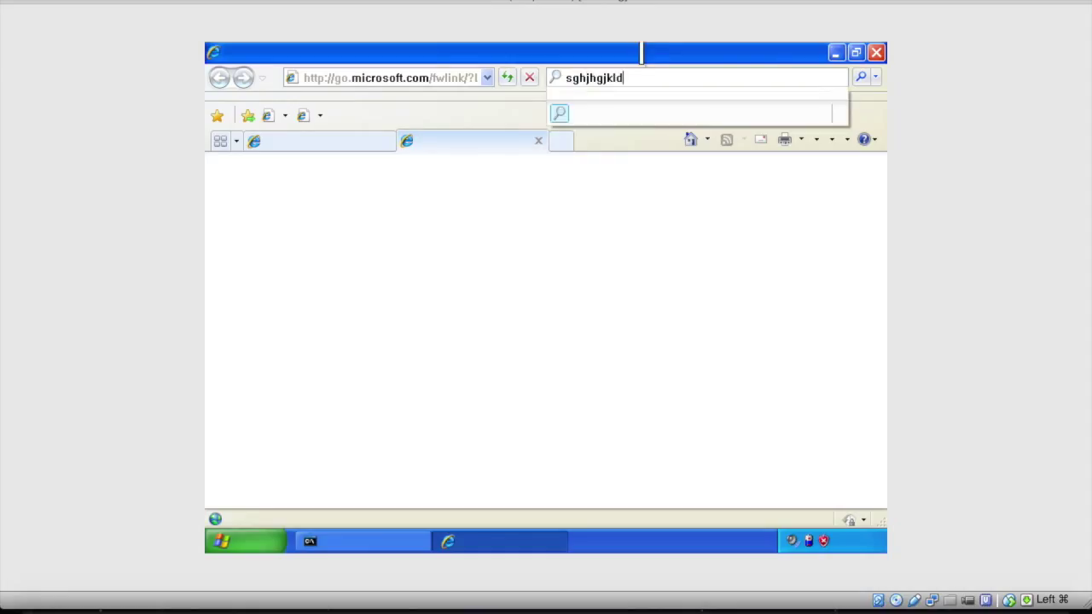
key(BackSpace)
key(BackSpace)
key(BackSpace)
key(BackSpace)
key(BackSpace)
key(BackSpace)
key(BackSpace)
key(BackSpace)
key(BackSpace)
key(BackSpace)
- Replace the current web address with google.com and load the page
click(398, 75)
key(BackSpace)
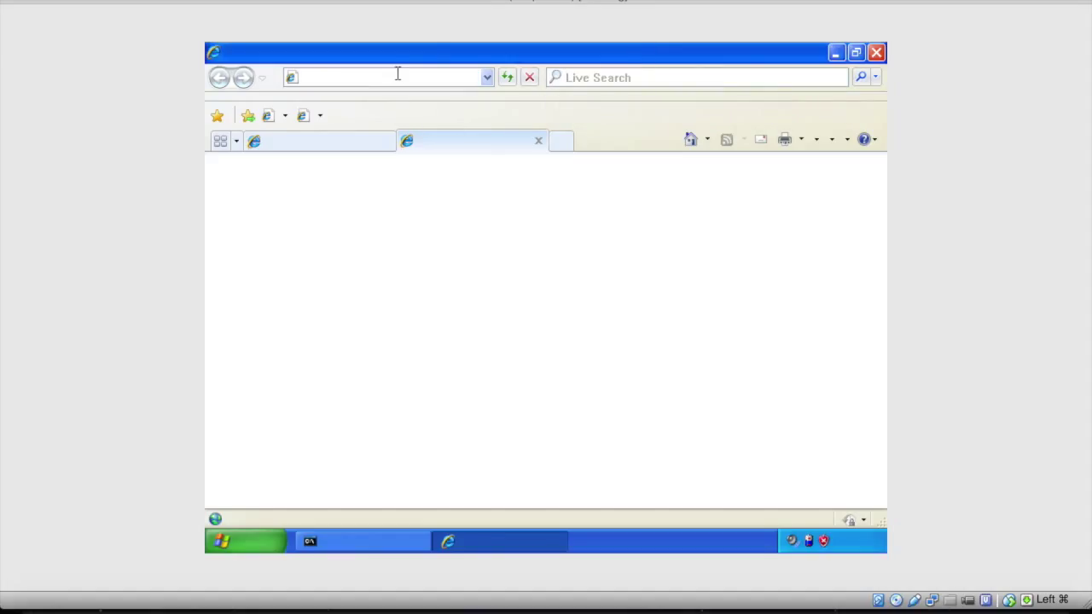
text(gogoel.com)
key(BackSpace)
key(BackSpace)
key(BackSpace)
key(BackSpace)
key(BackSpace)
key(BackSpace)
key(BackSpace)
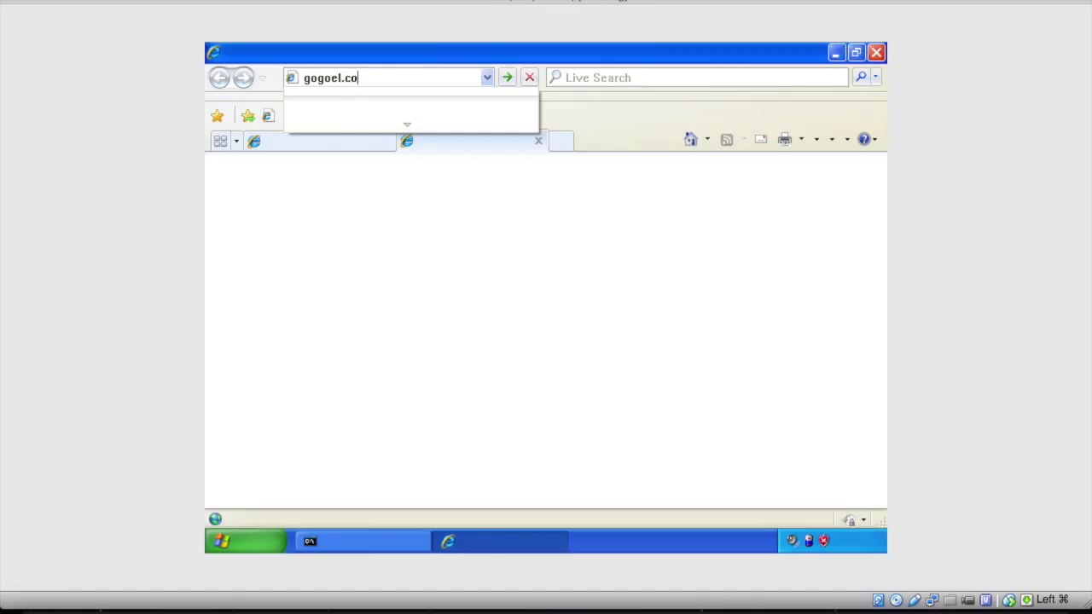
key(BackSpace)
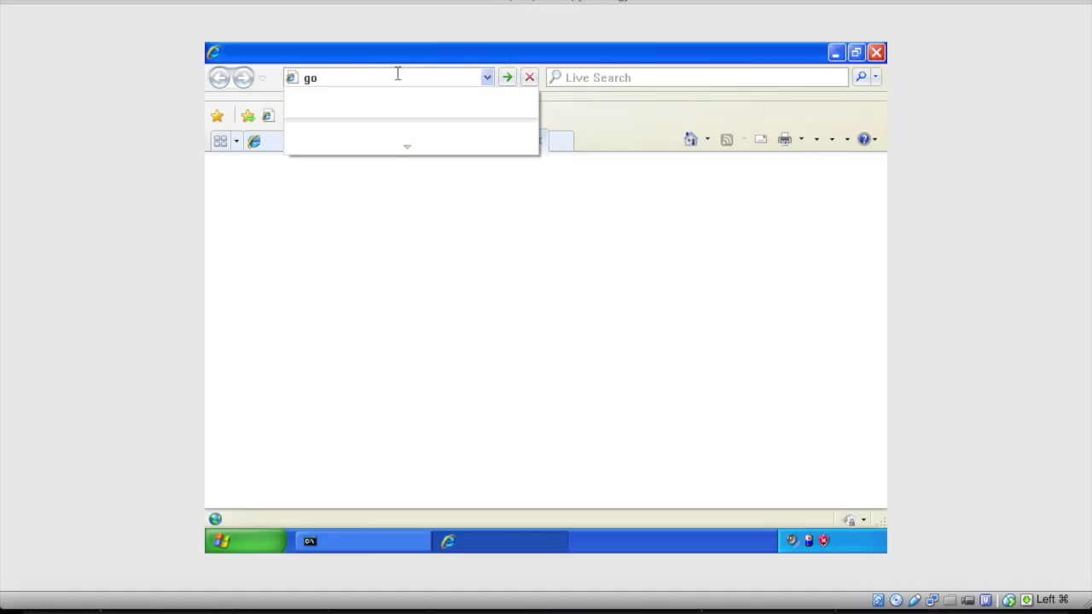
text(ogle.com)
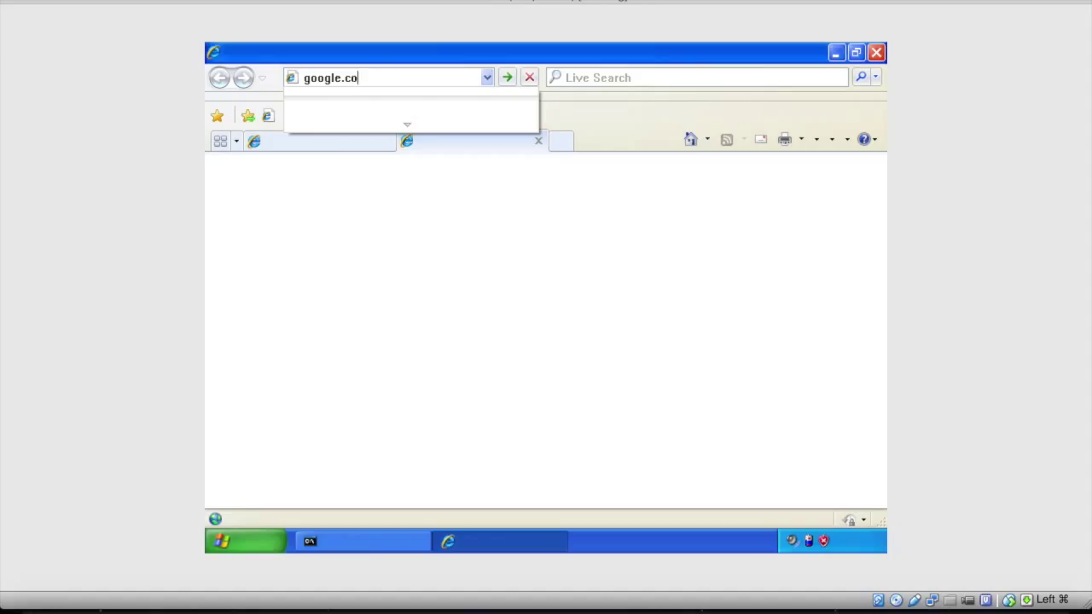
key(Return)
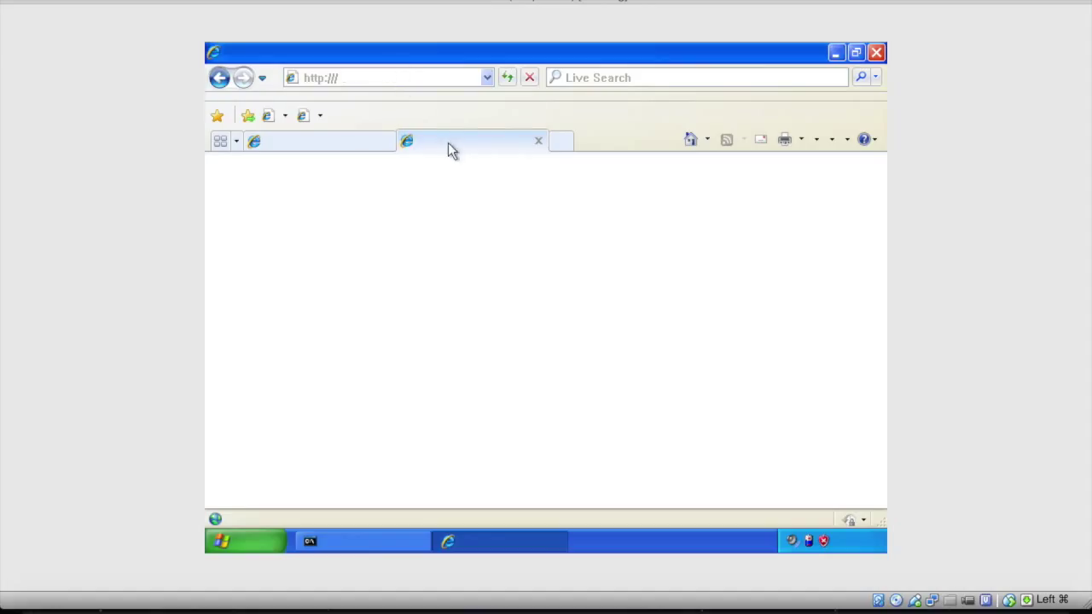
- Switch to the first browser tab, close the other tab, check the toolbar menus, and close Internet Explorer
click(339, 144)
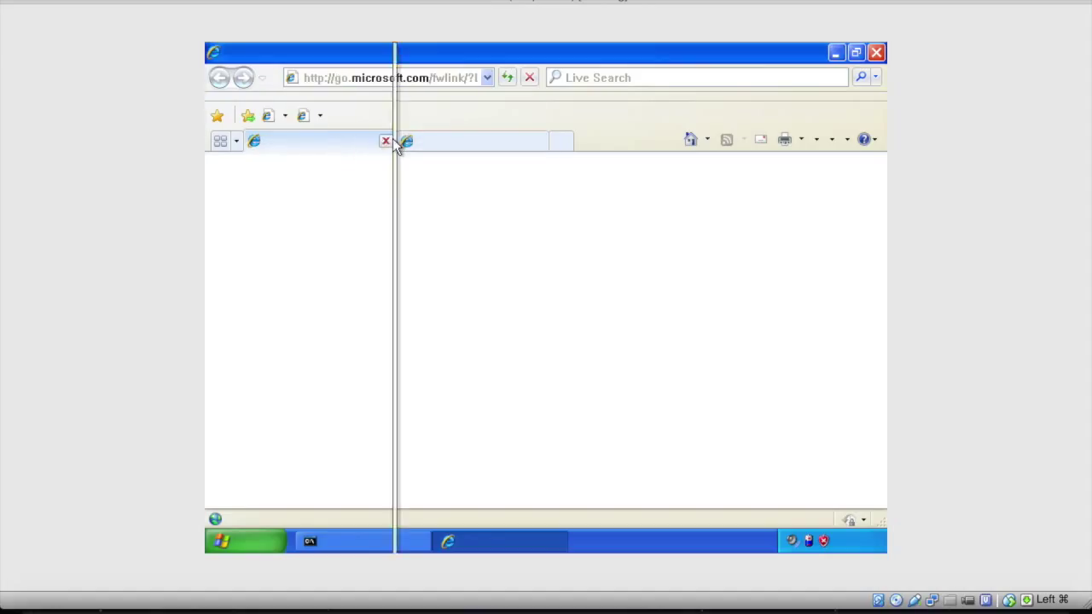
click(541, 140)
click(541, 140)
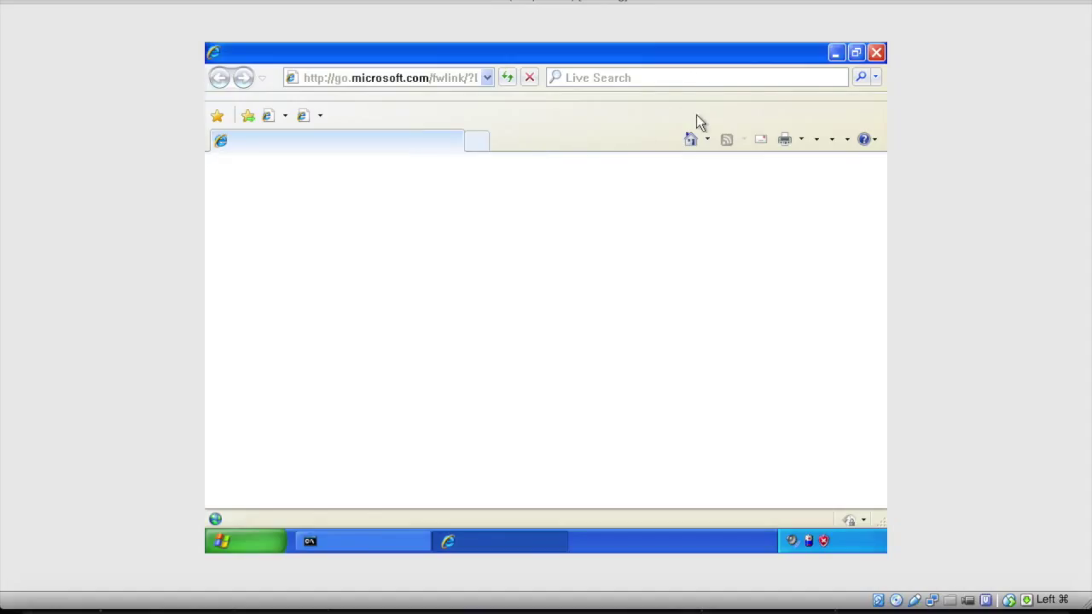
click(829, 143)
click(865, 139)
click(877, 54)
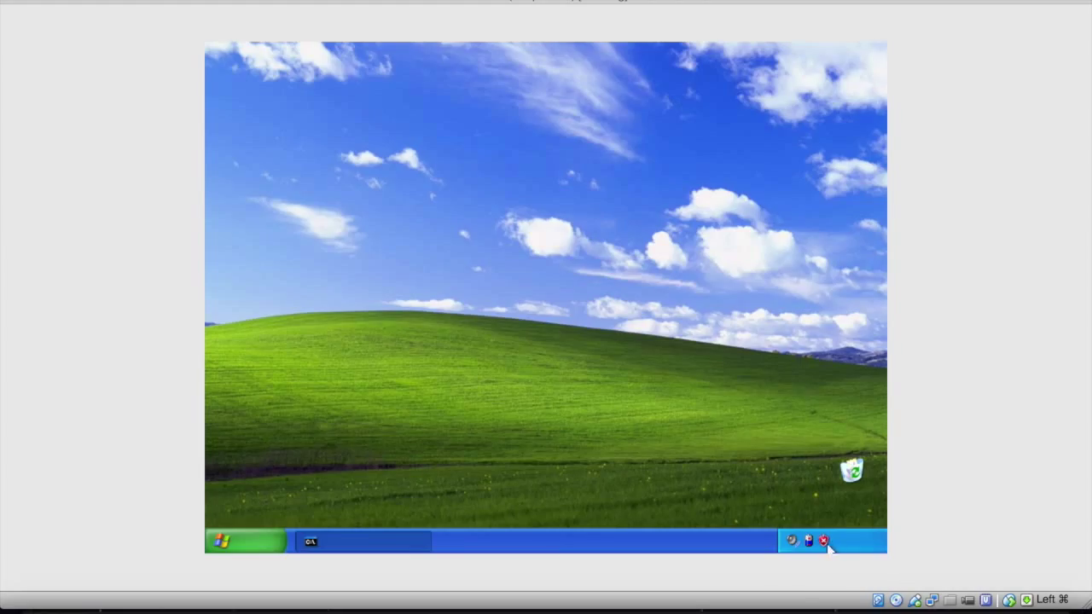
click(853, 472)
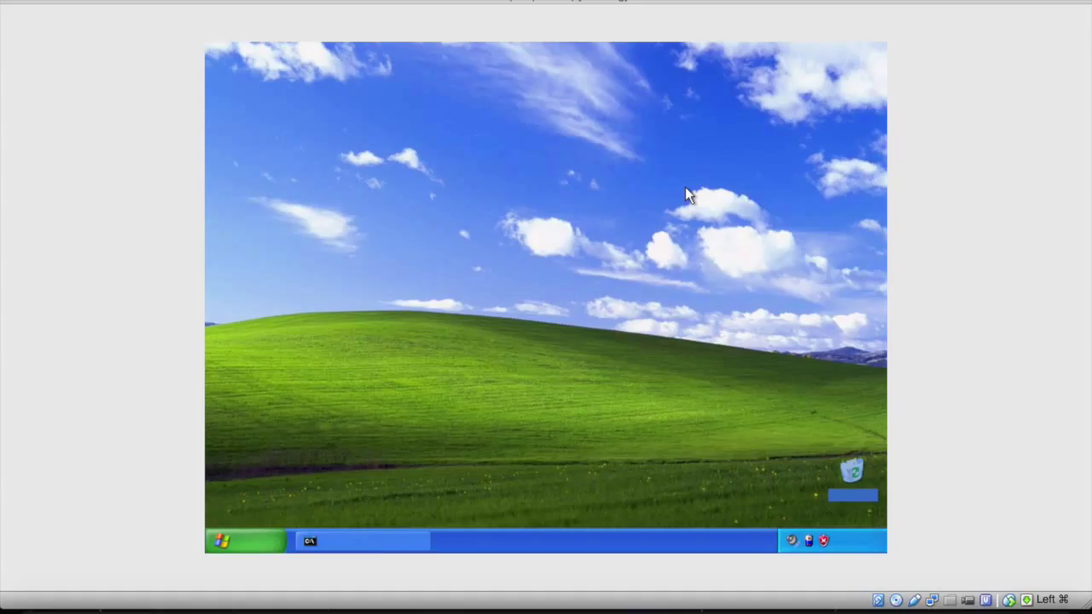
click(256, 539)
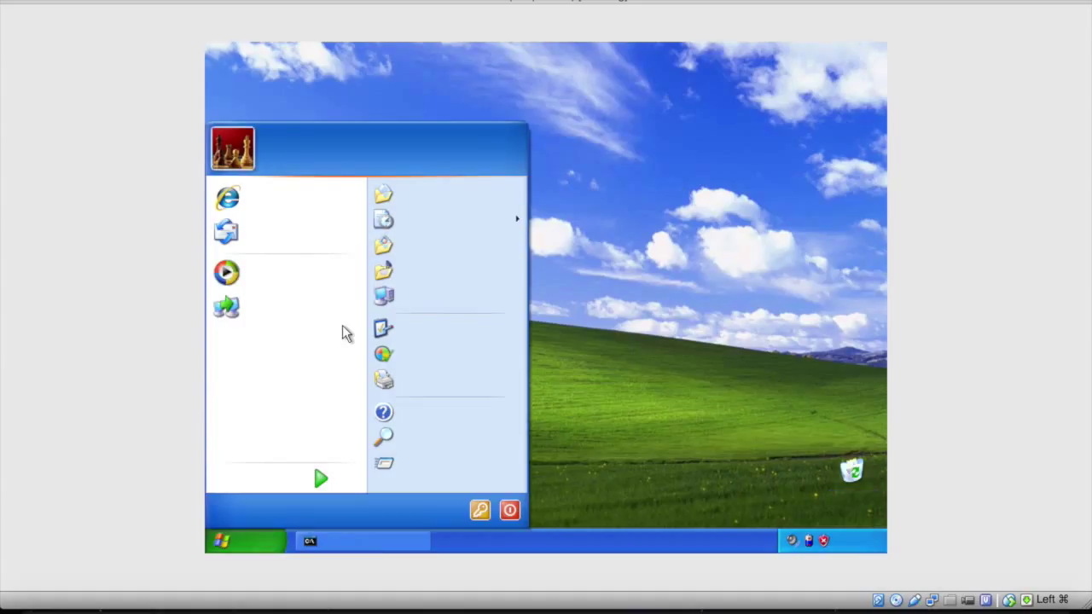
mouse_move(295, 476)
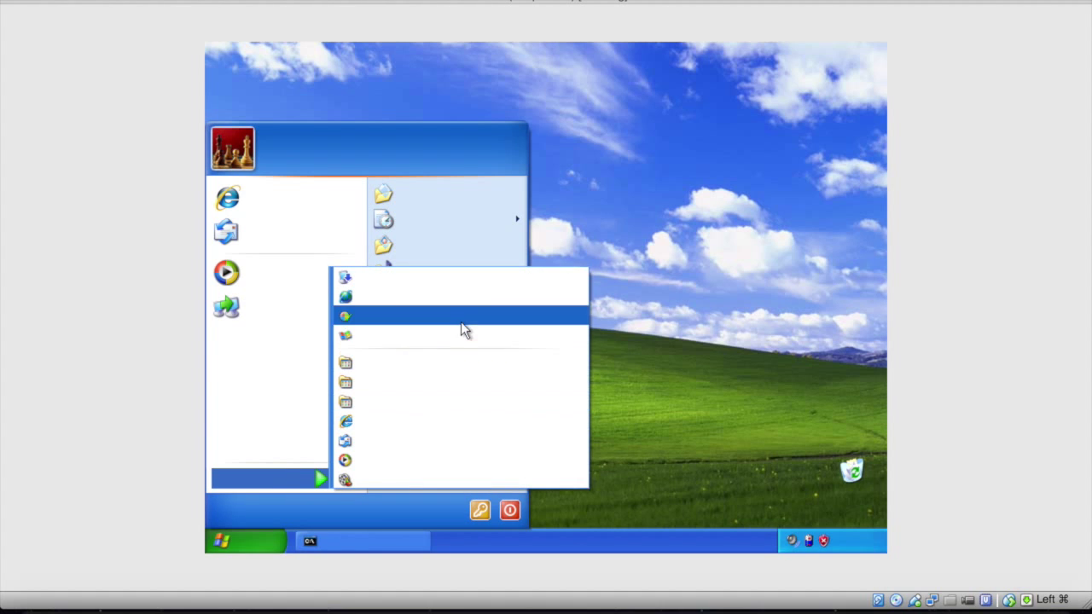
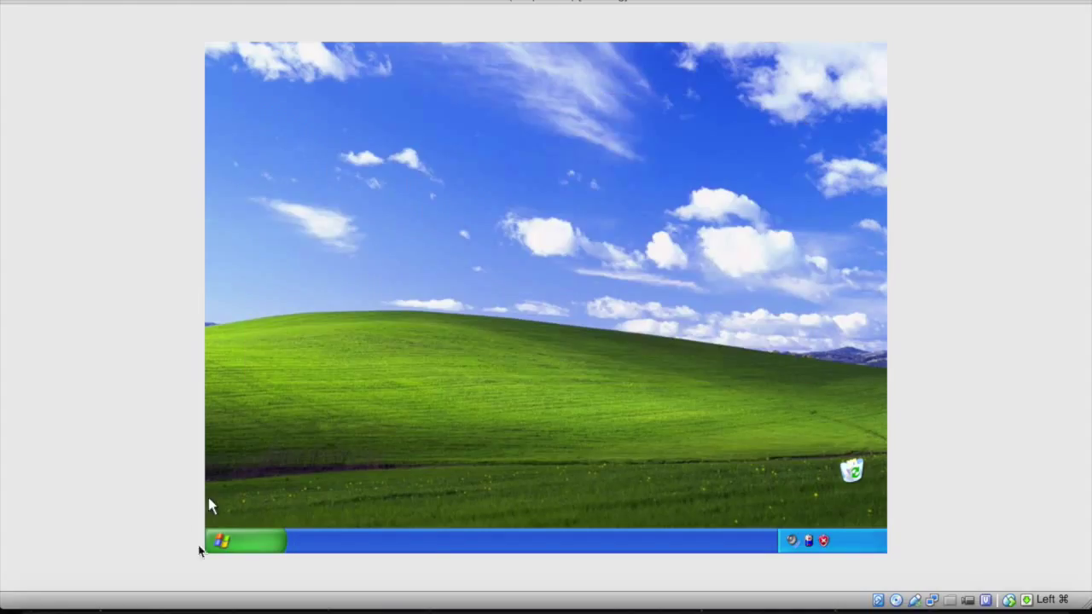
- Try entering "cmd" and "notepad" in the Run dialog, clear the entries, and close the dialog
click(244, 543)
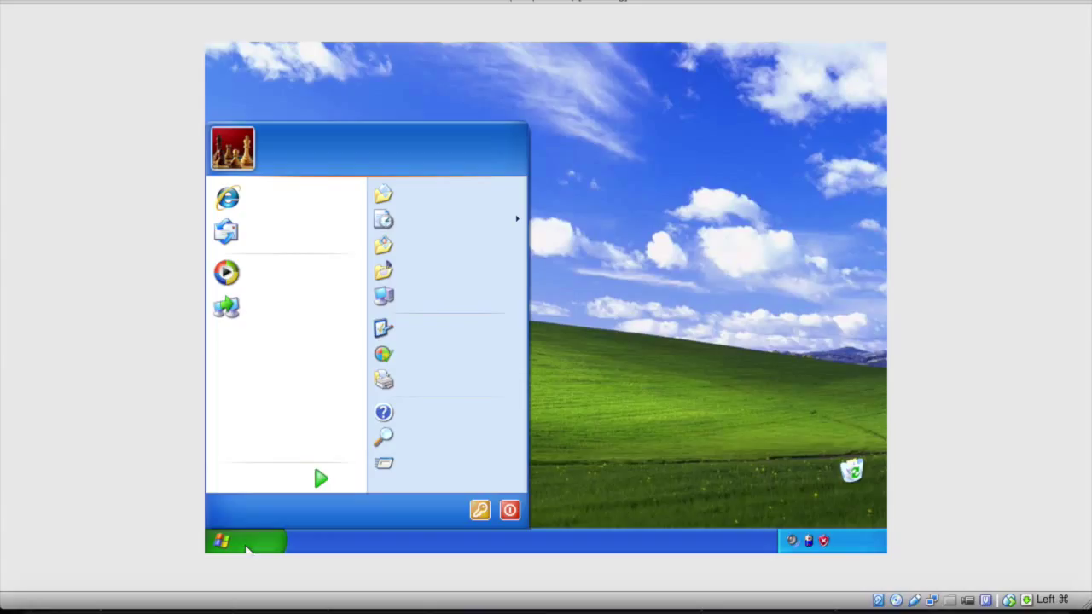
click(417, 465)
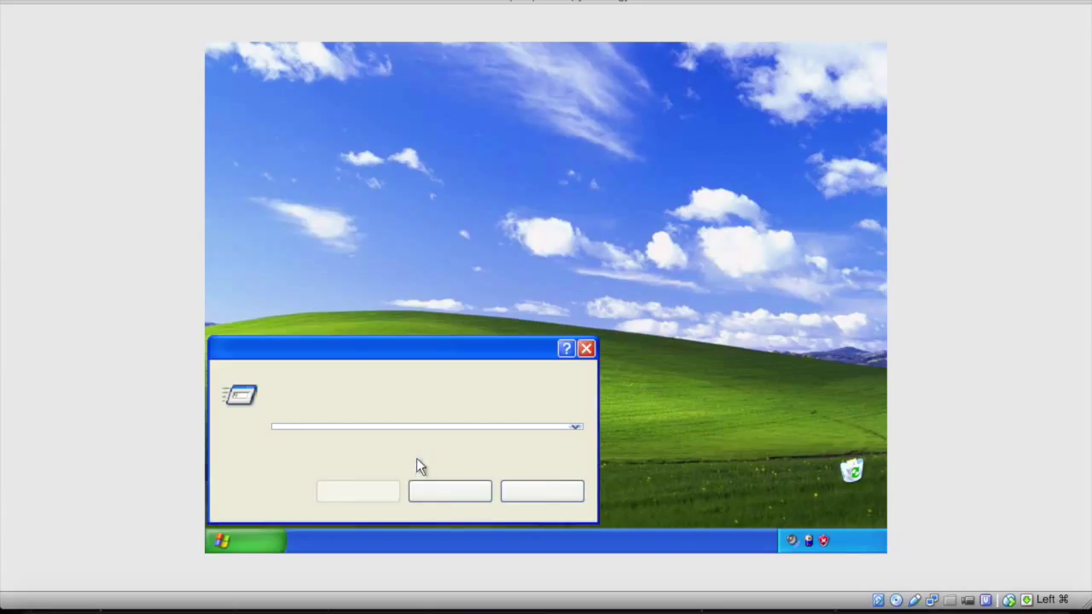
text(cmd)
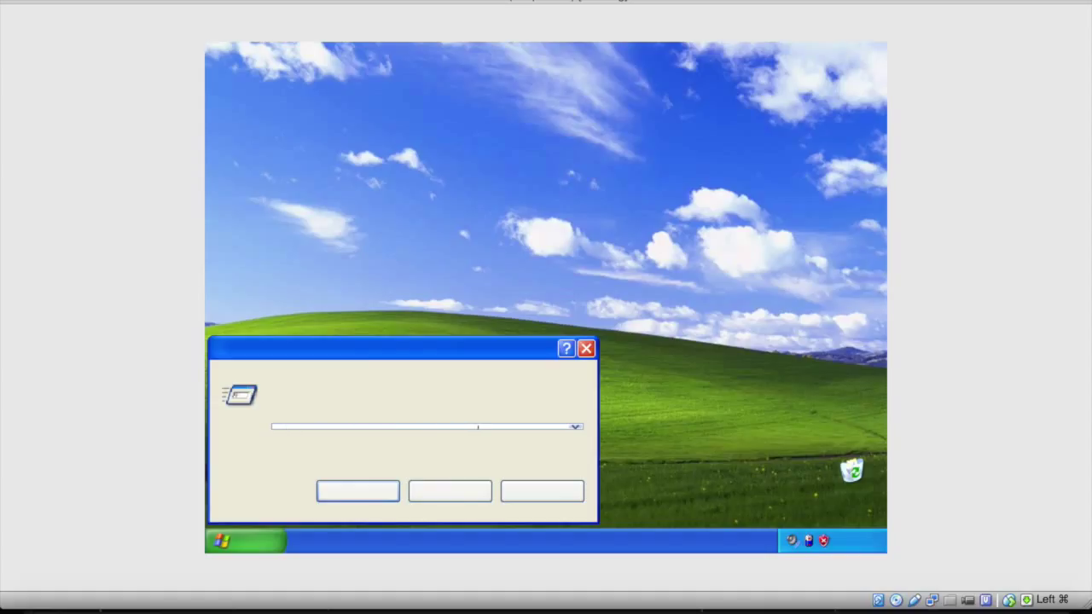
key(BackSpace)
key(BackSpace)
key(BackSpace)
key(BackSpace)
key(BackSpace)
key(BackSpace)
text(notepad)
key(BackSpace)
key(BackSpace)
key(BackSpace)
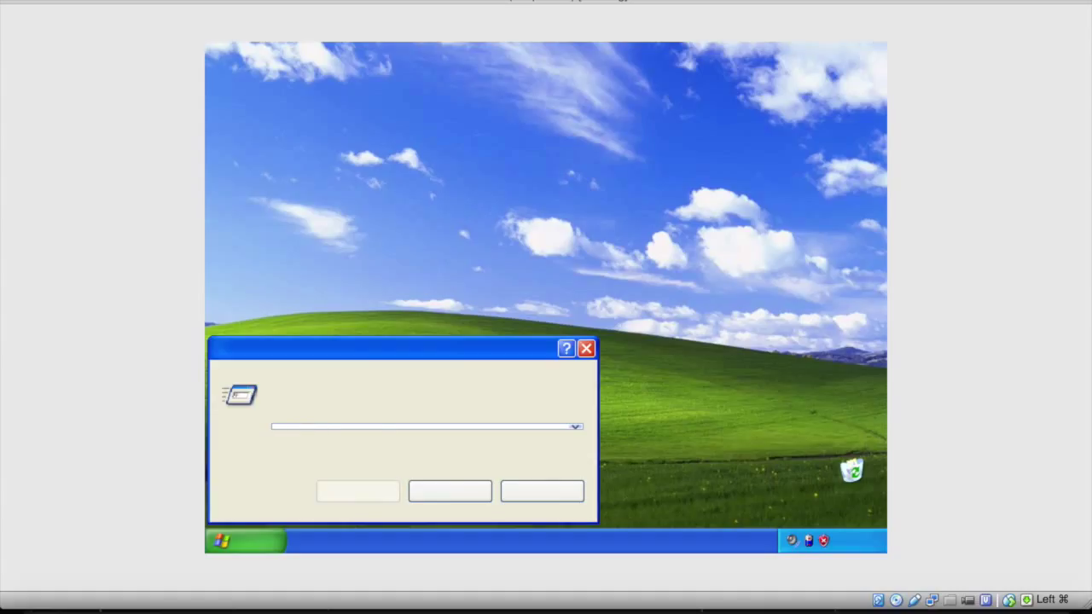
click(585, 348)
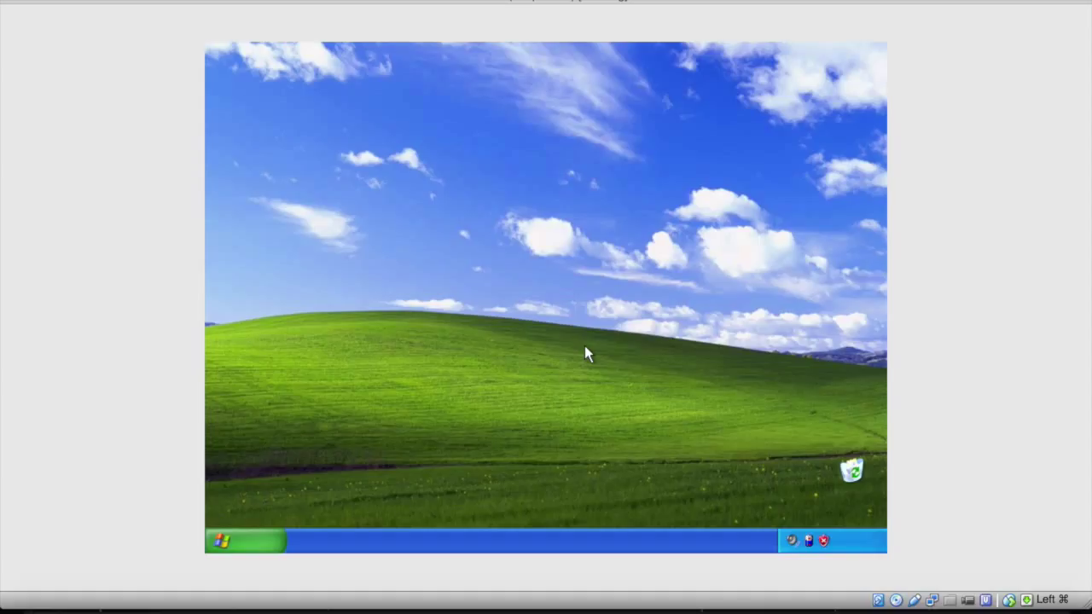